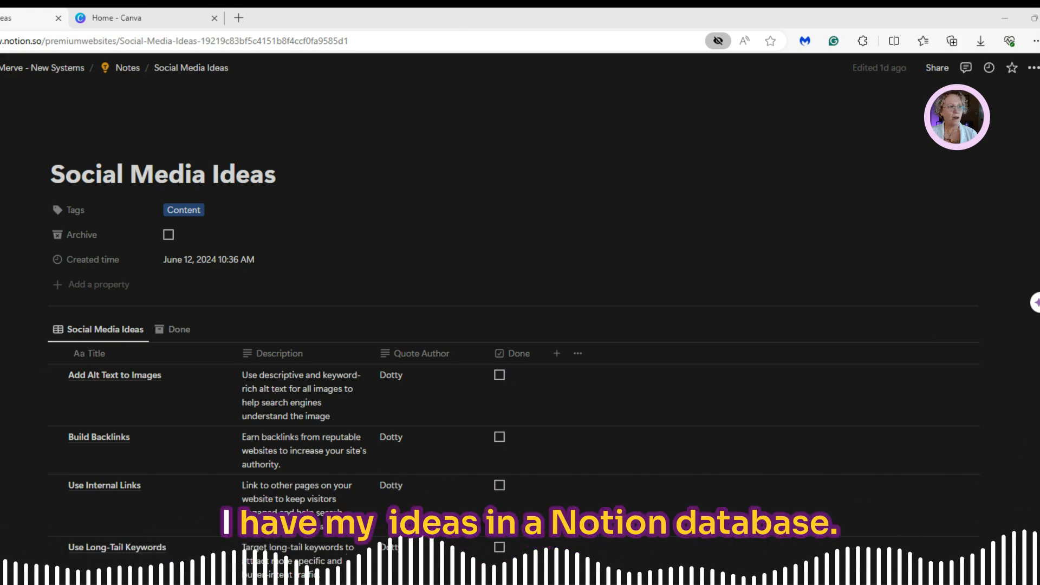
Export the Social Media Ideas page as Markdown & CSV with the current database view, saving the zip file to the desktop
scroll(190, 386, "down", 10)
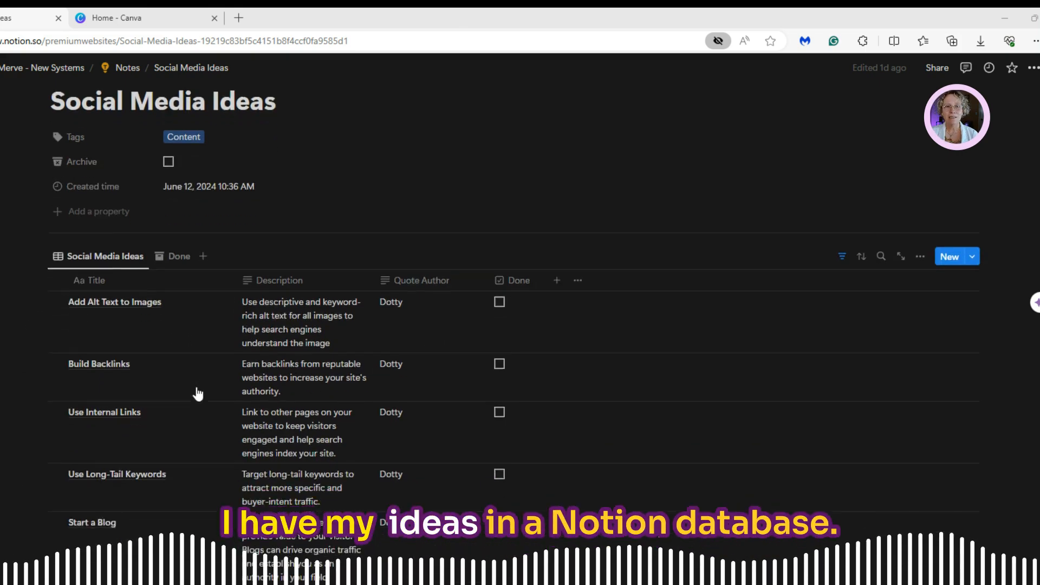
scroll(191, 391, "up", 10)
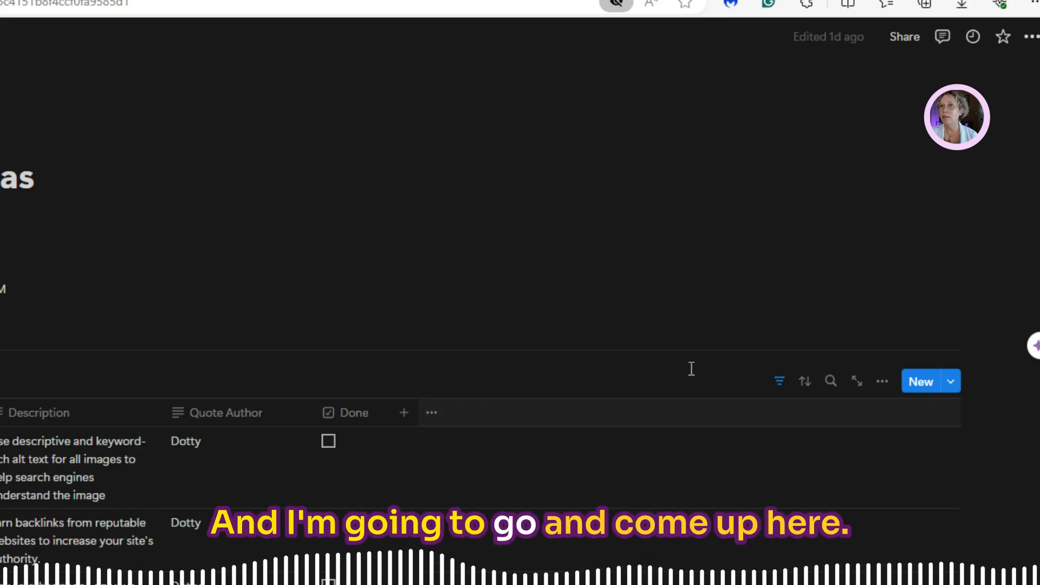
left_click(1032, 38)
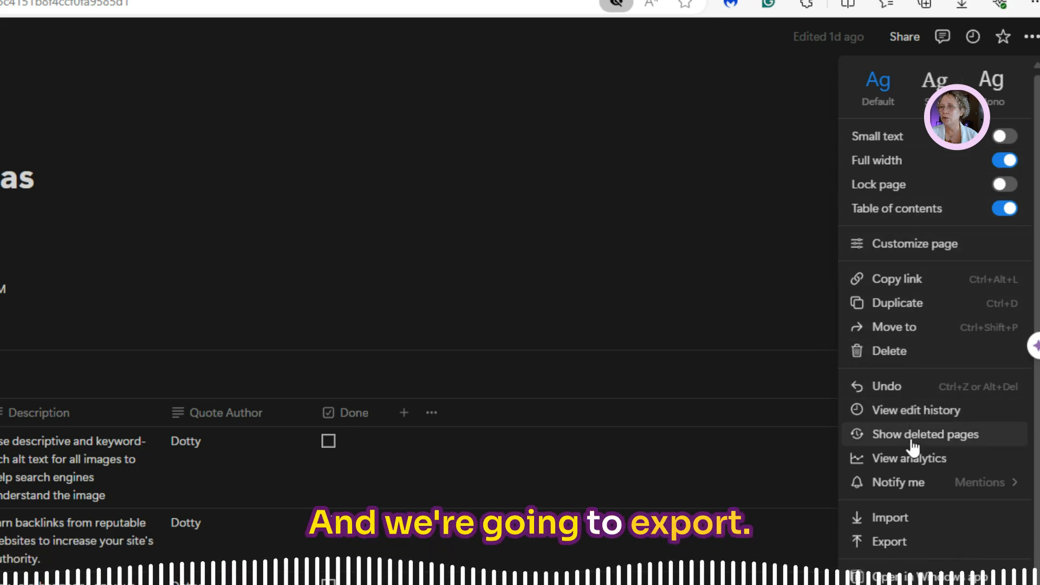
left_click(894, 542)
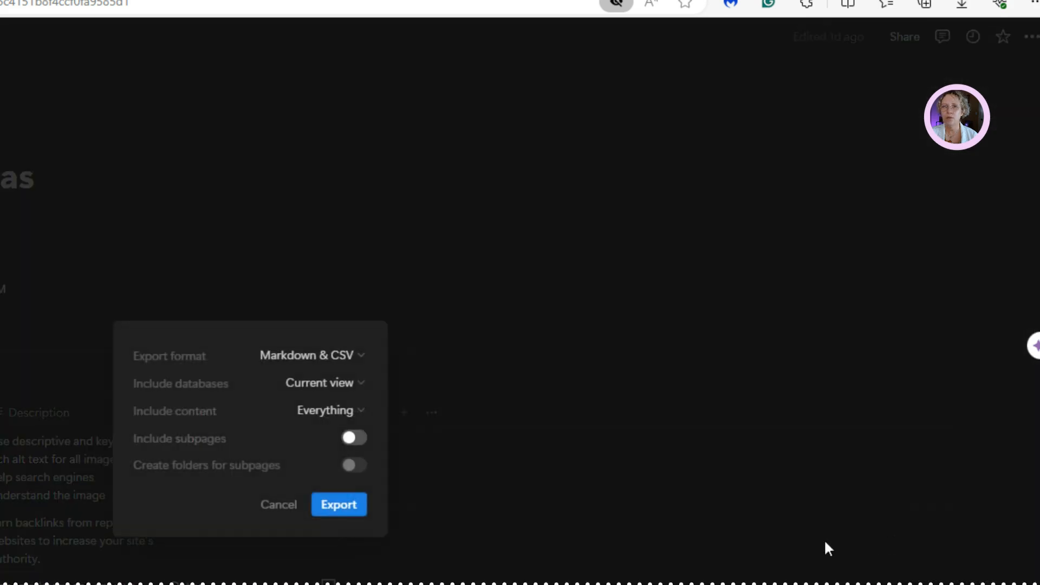
left_click(353, 360)
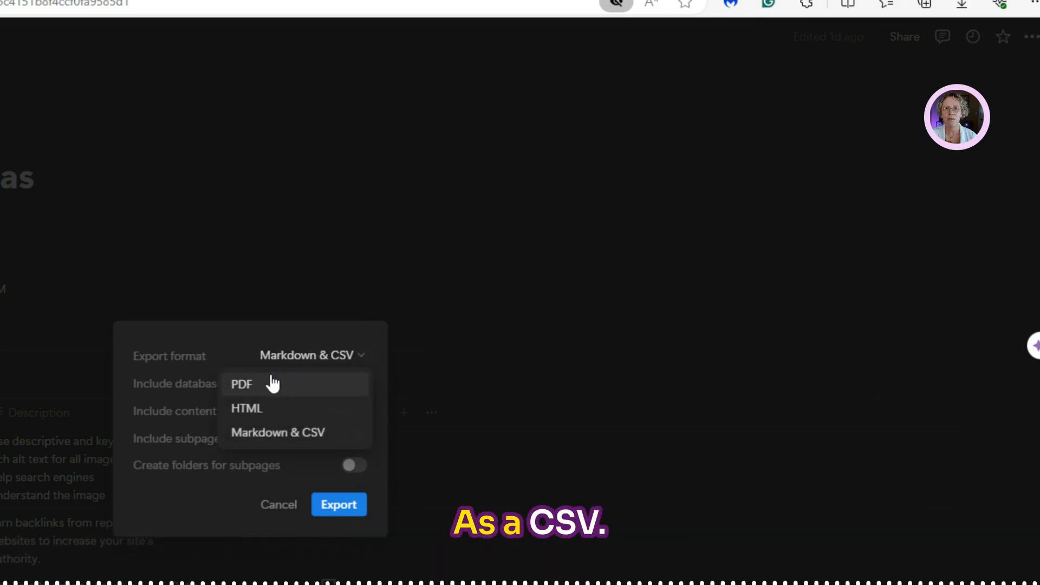
left_click(341, 506)
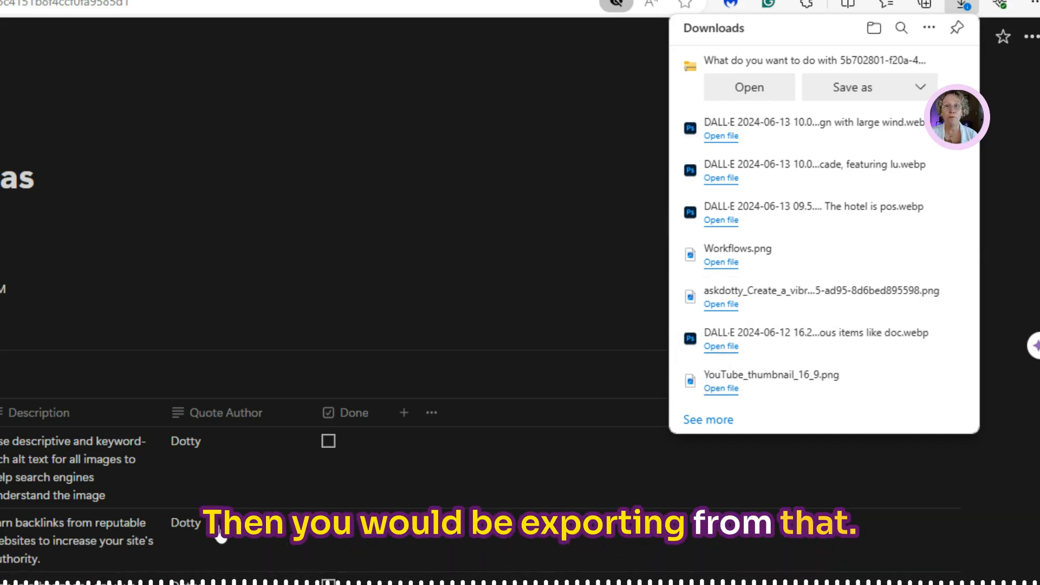
left_click(834, 89)
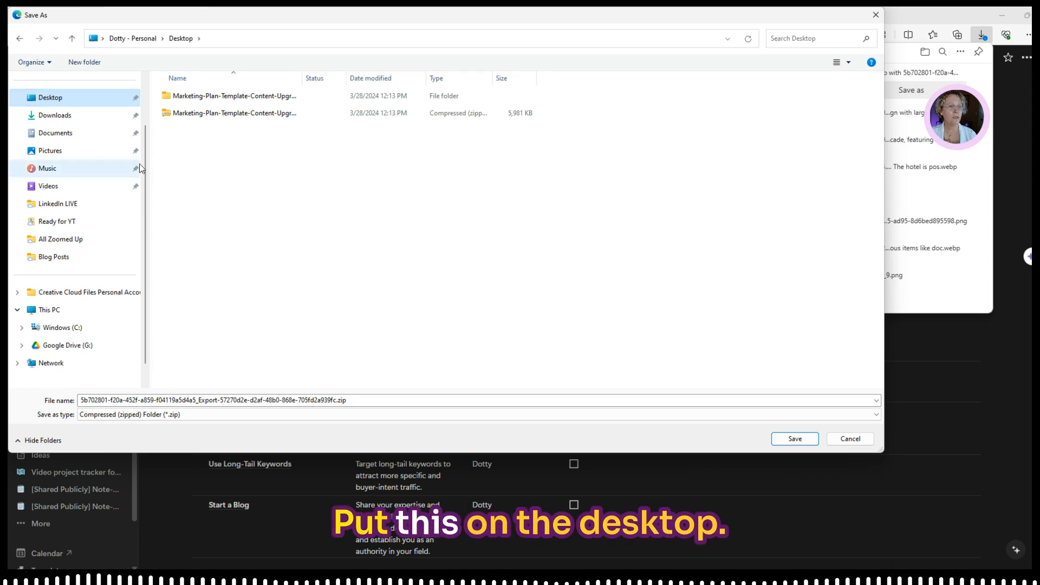
key("Return")
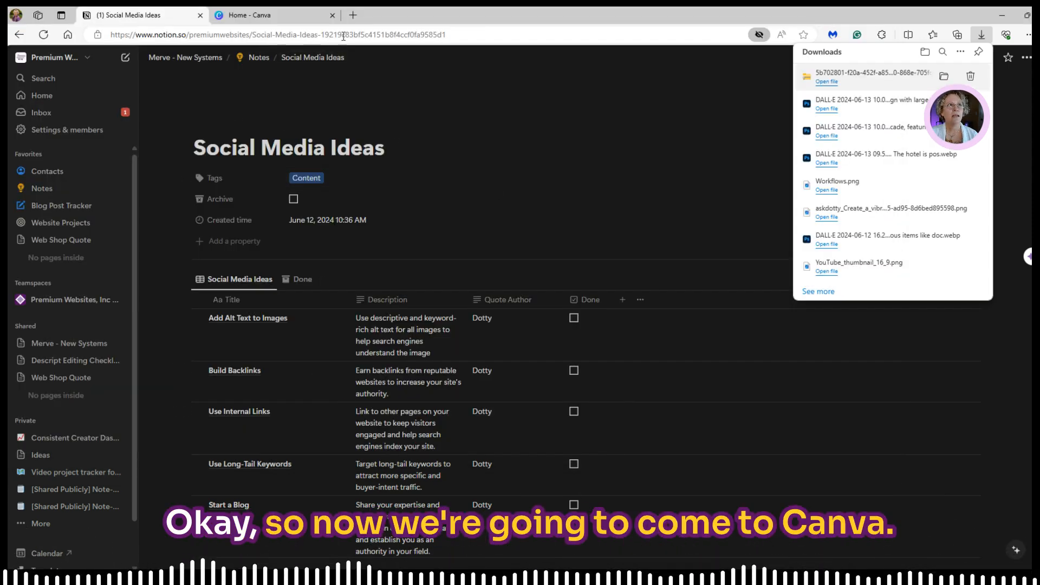
Switch to Canva, make a copy of the recent design "Primary Keyword in Page title" and open the copy
left_click(244, 16)
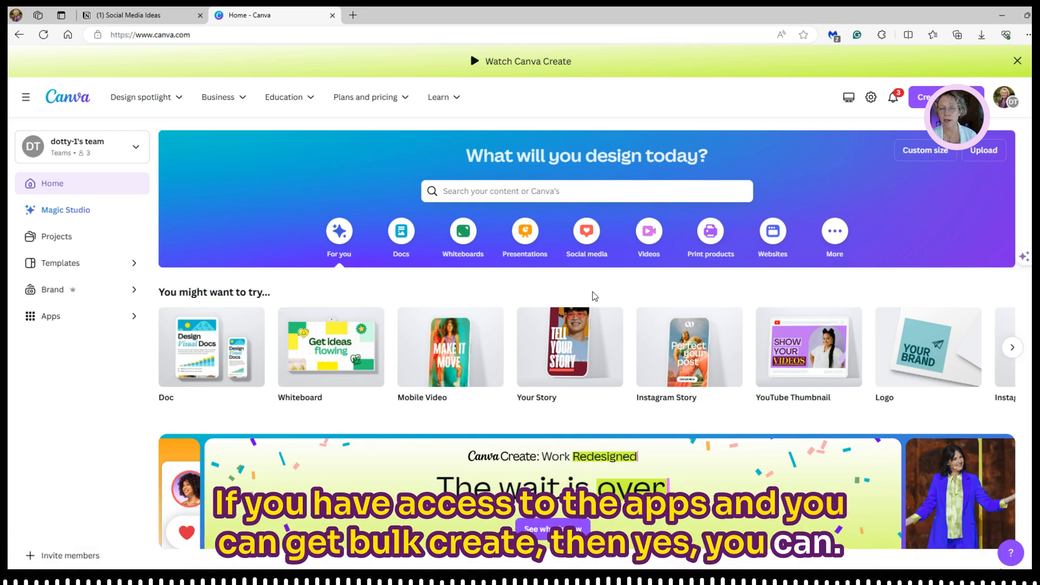
scroll(585, 352, "down", 5)
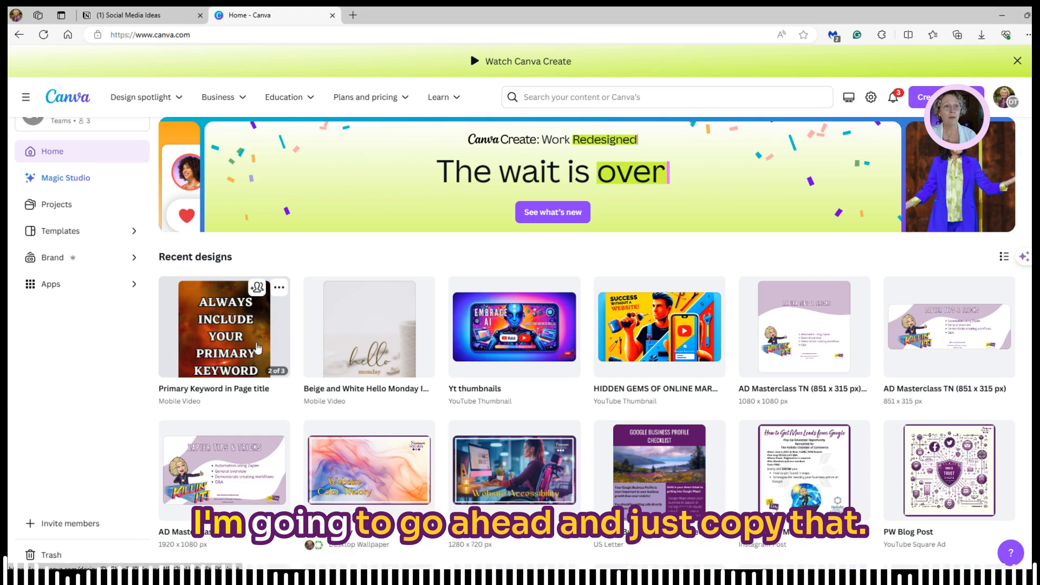
left_click(279, 287)
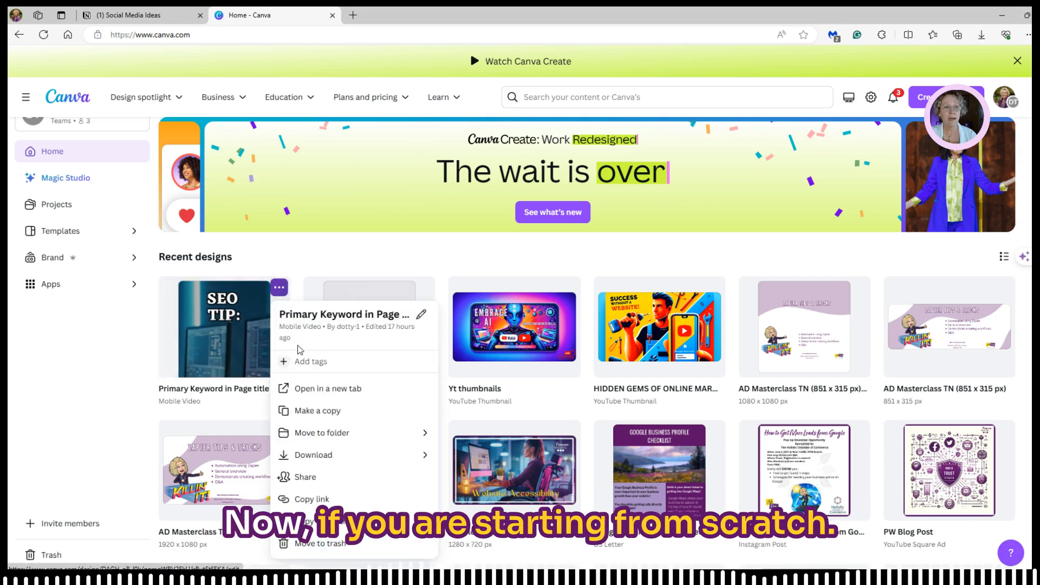
left_click(306, 410)
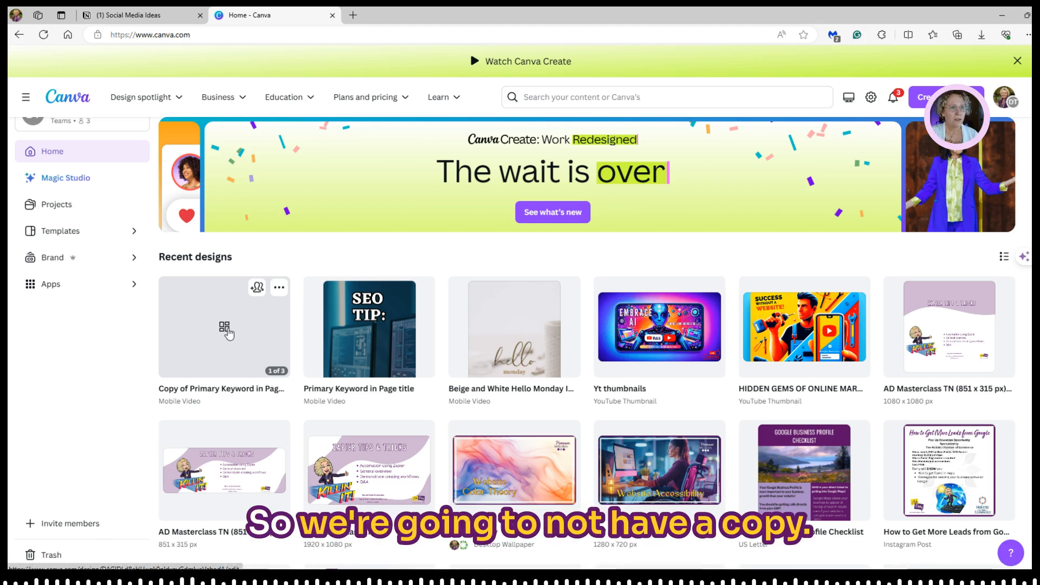
left_click(240, 325)
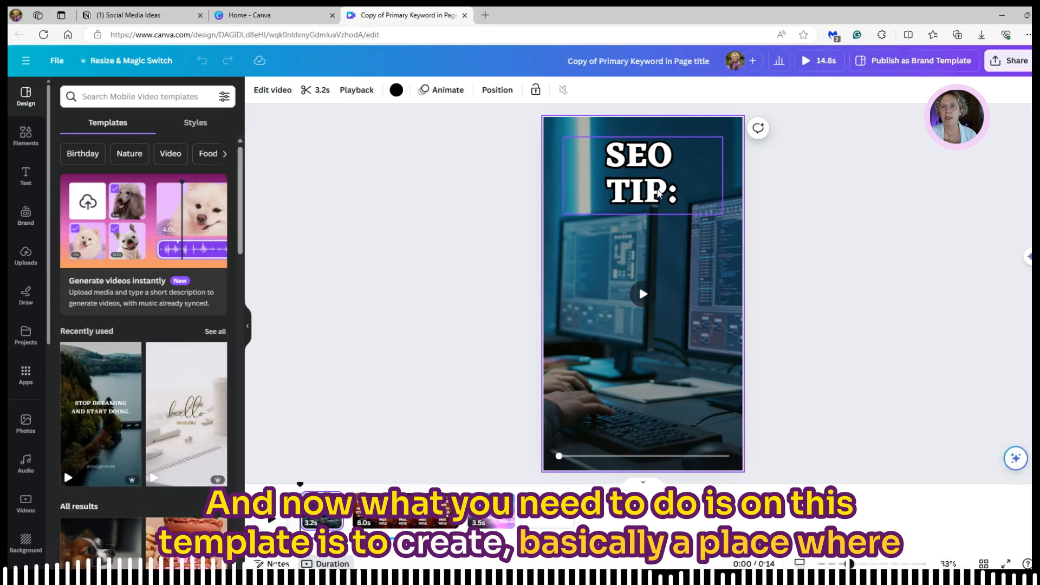
Replace the "SEO TIP:" heading on the first page with the placeholder [TITLE]
left_click(657, 192)
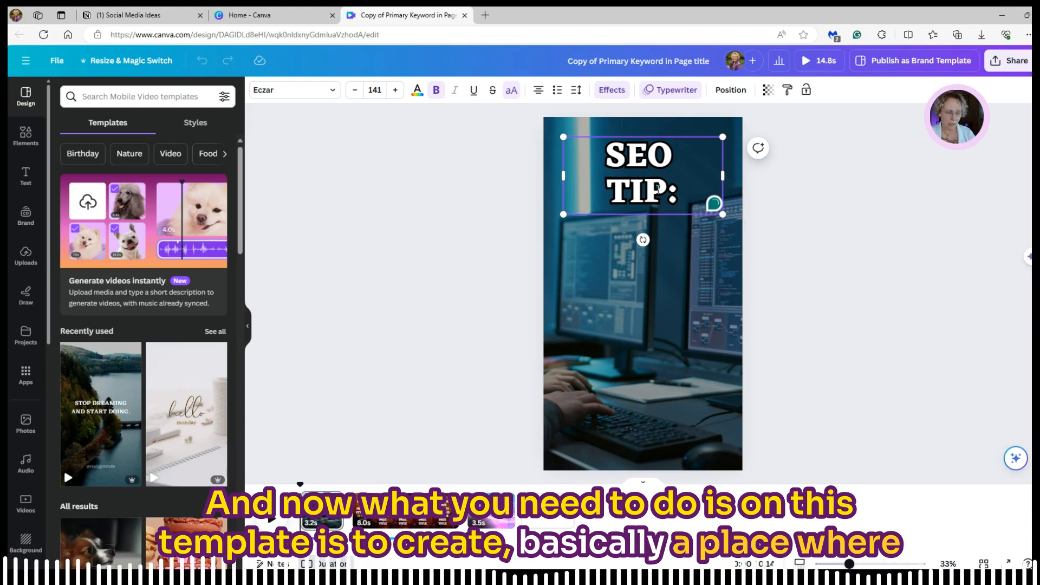
key("BackSpace")
key("BackSpace")
key("BackSpace")
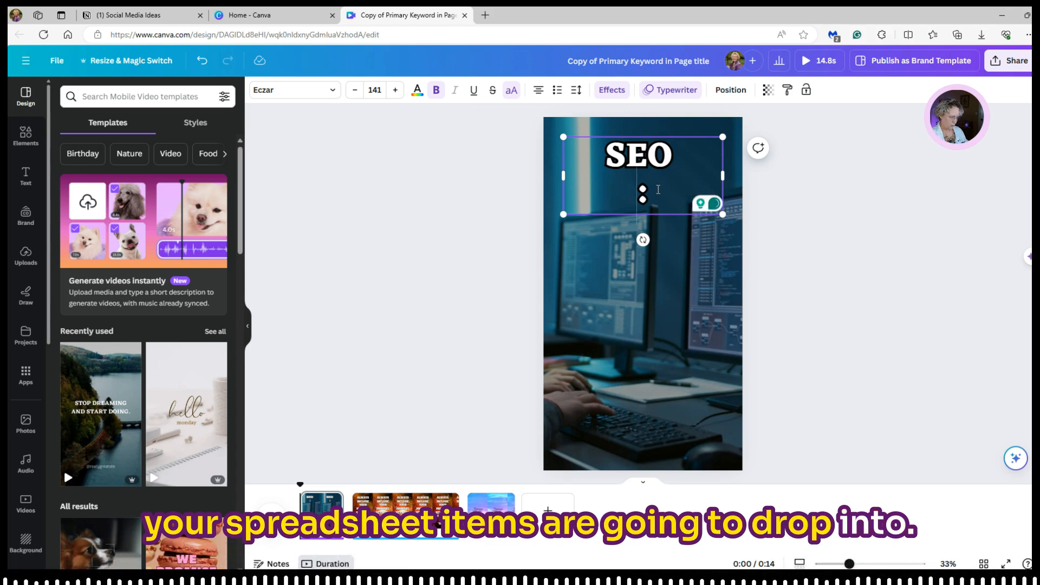
key("Delete")
key("BackSpace")
key("BackSpace")
key("BackSpace")
key("BackSpace")
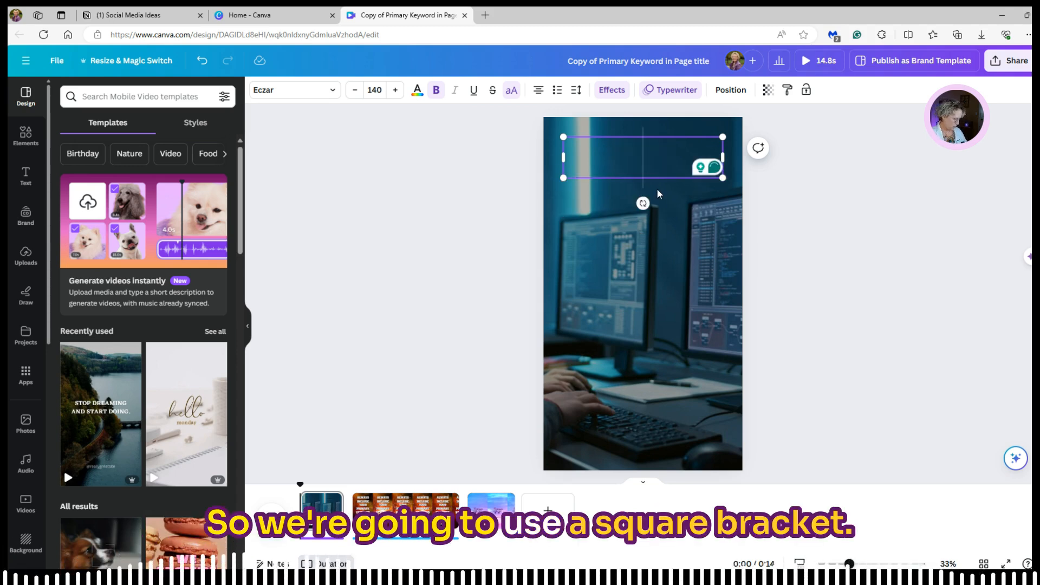
type("[")
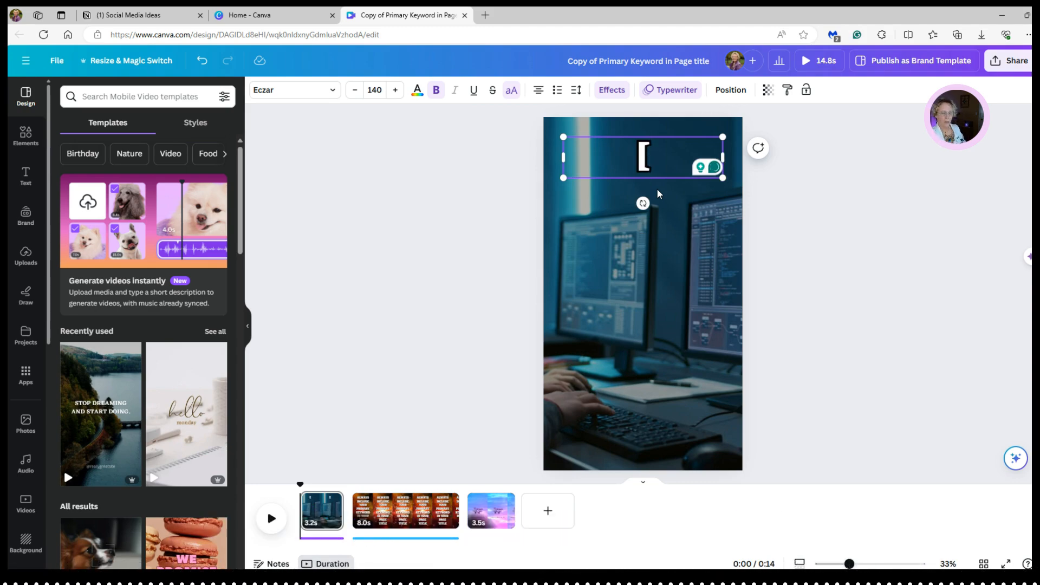
type("TI")
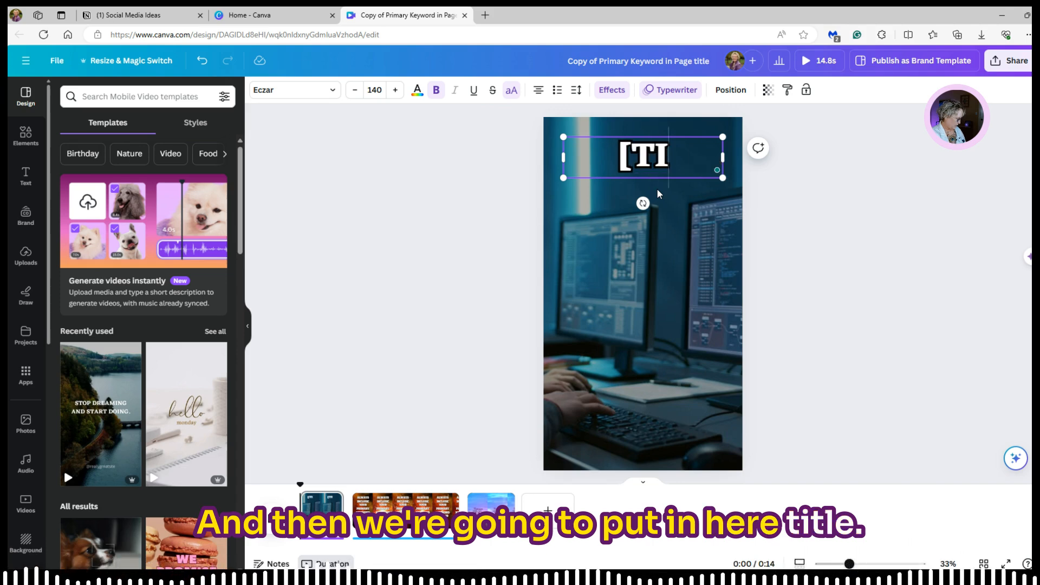
type("TLE")
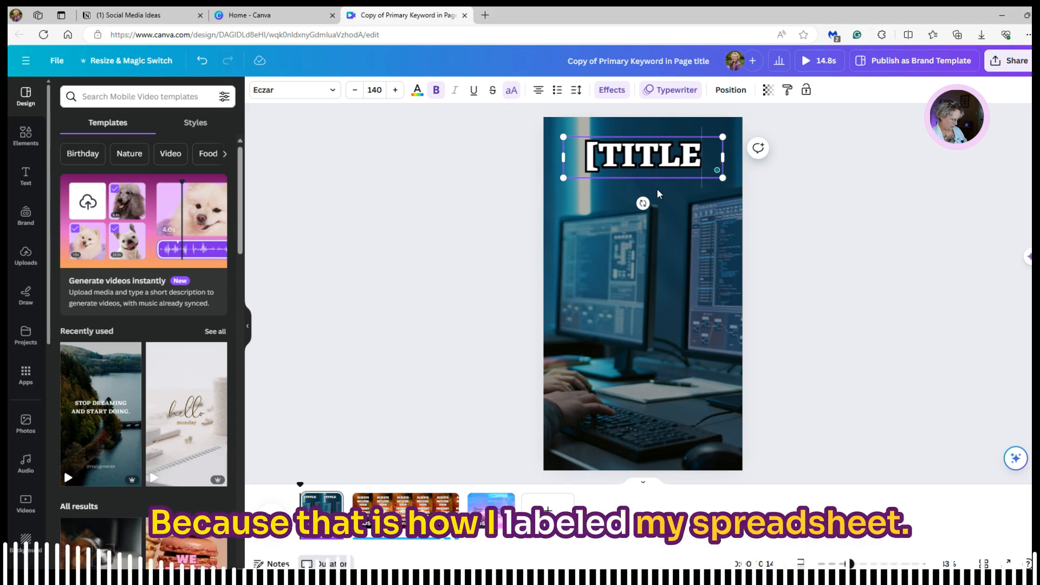
type("]")
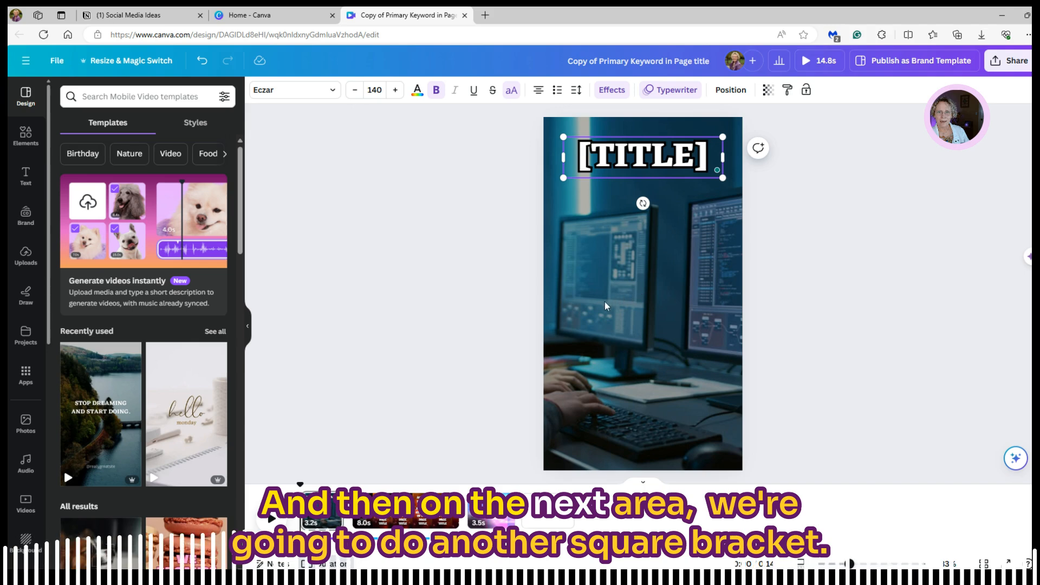
Replace the tip text on the second page with the placeholder [DESCIPTION], moving its text box down towards the middle
left_click(444, 510)
left_click(691, 351)
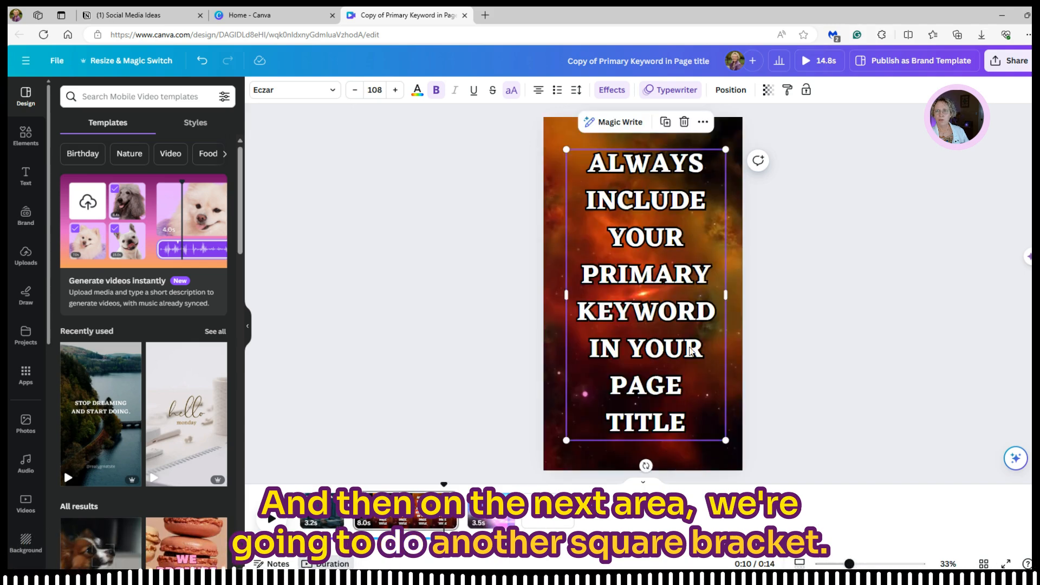
left_click(690, 422)
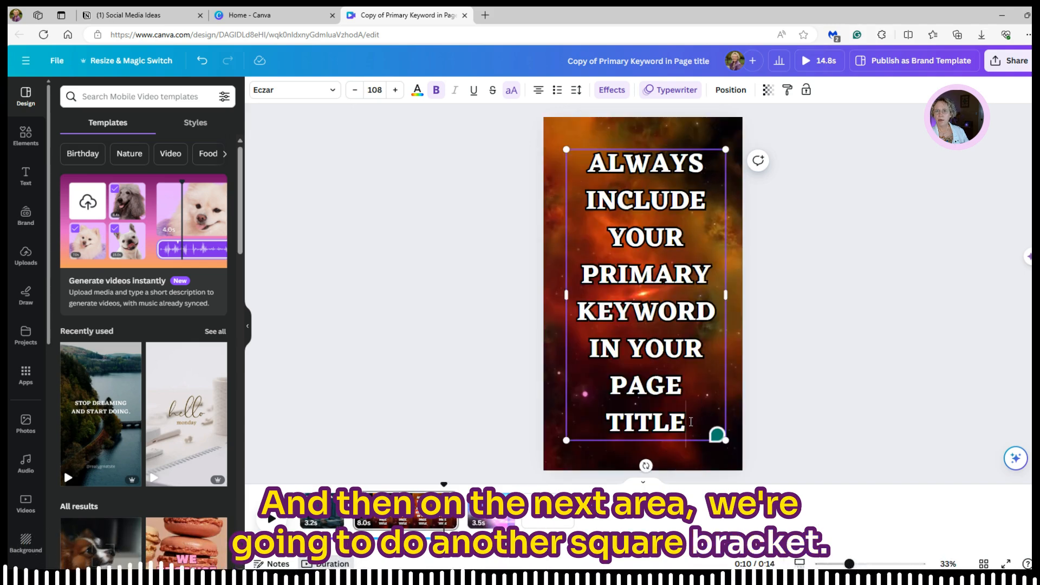
left_click_drag(691, 421, 591, 184)
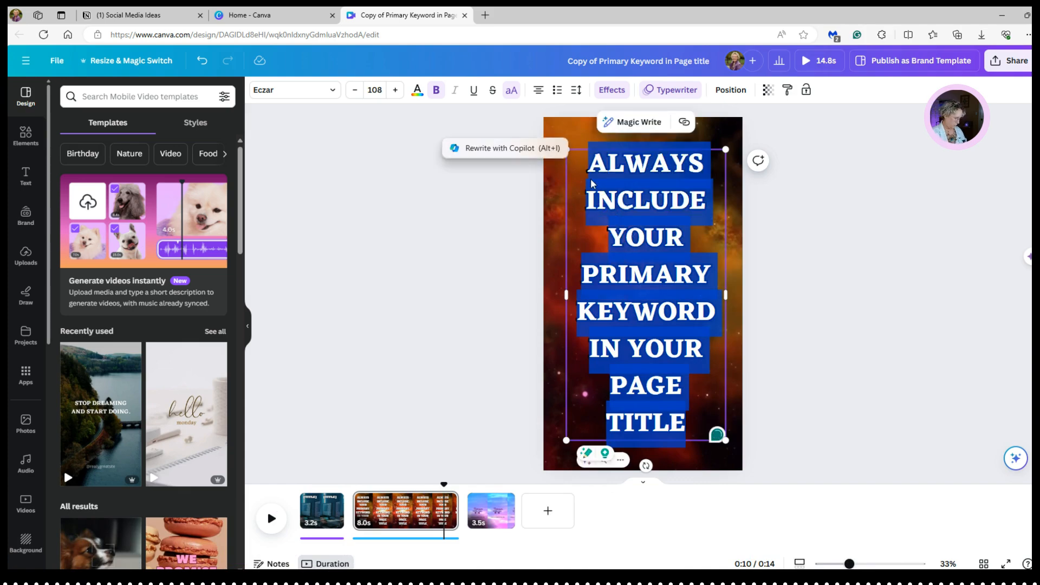
key("BackSpace")
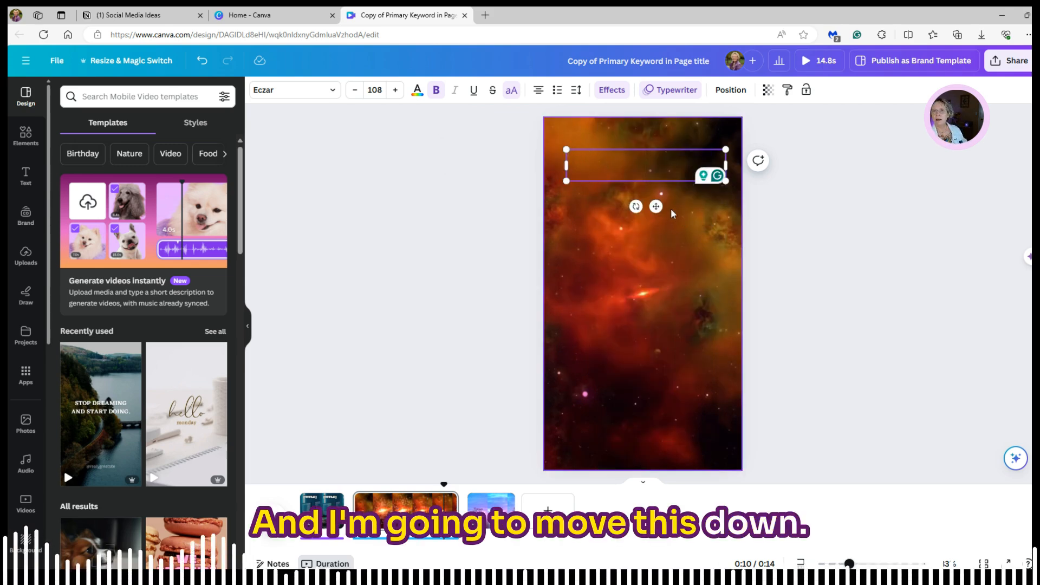
left_click_drag(660, 206, 656, 305)
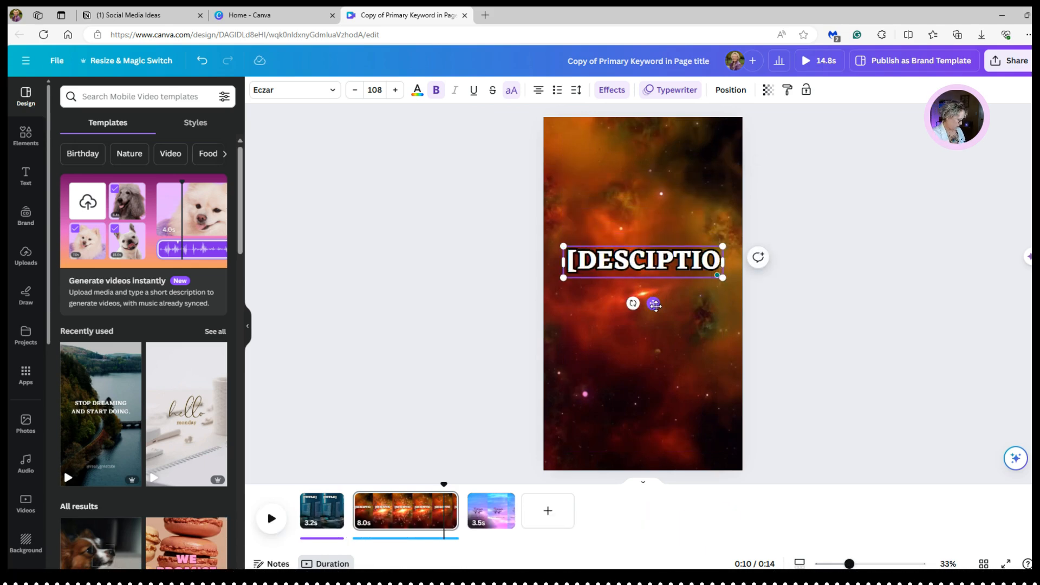
type("]")
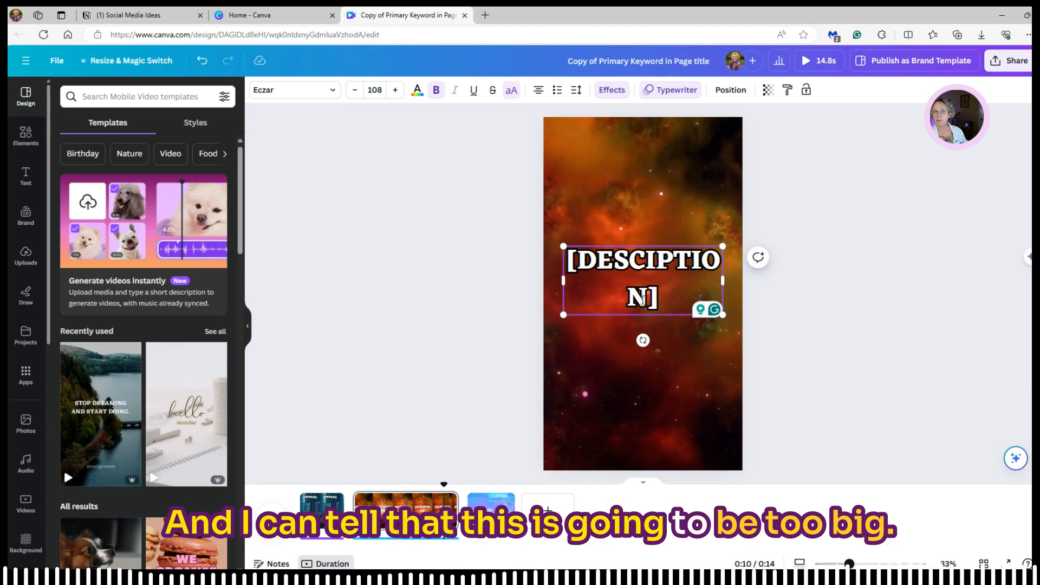
Reduce the [DESCIPTION] placeholder's font size to 91 to fit the text on one line
left_click(355, 91)
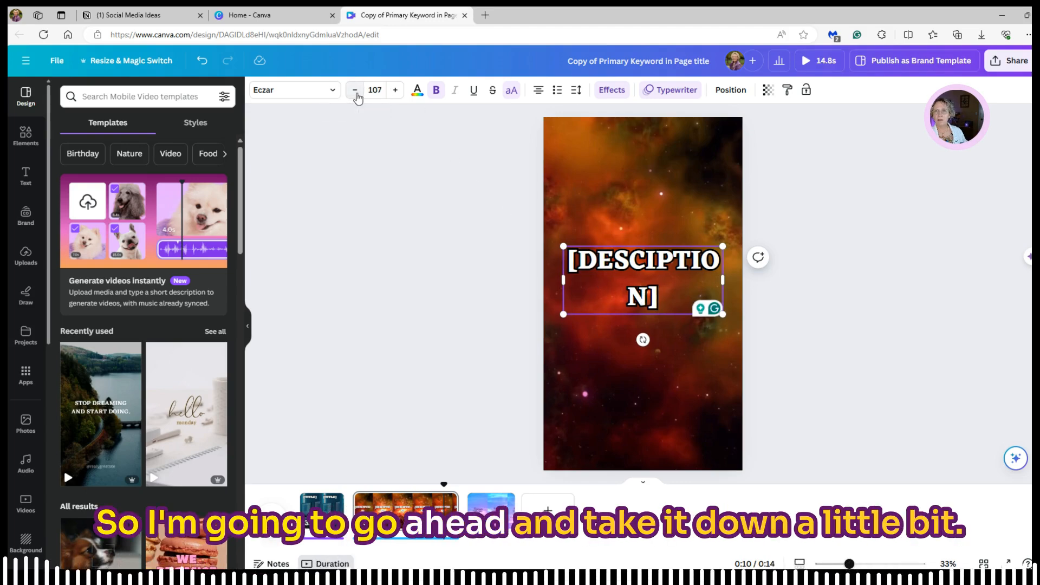
left_click(355, 91)
left_click(356, 91)
left_click(356, 91)
left_click(355, 90)
left_click(356, 91)
left_click(356, 91)
left_click(355, 91)
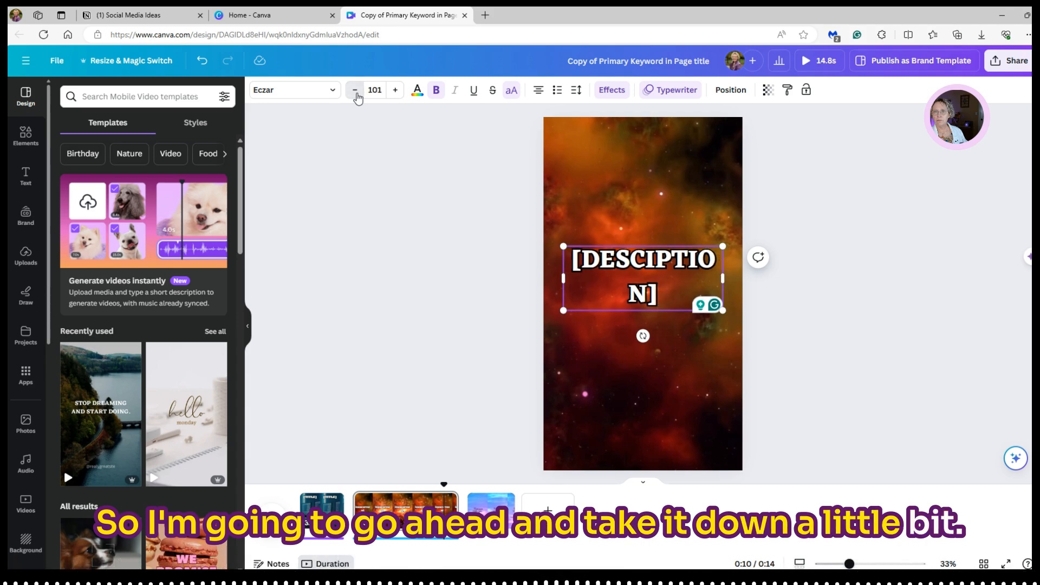
left_click(356, 90)
left_click(355, 91)
left_click(356, 91)
left_click(356, 90)
left_click(355, 91)
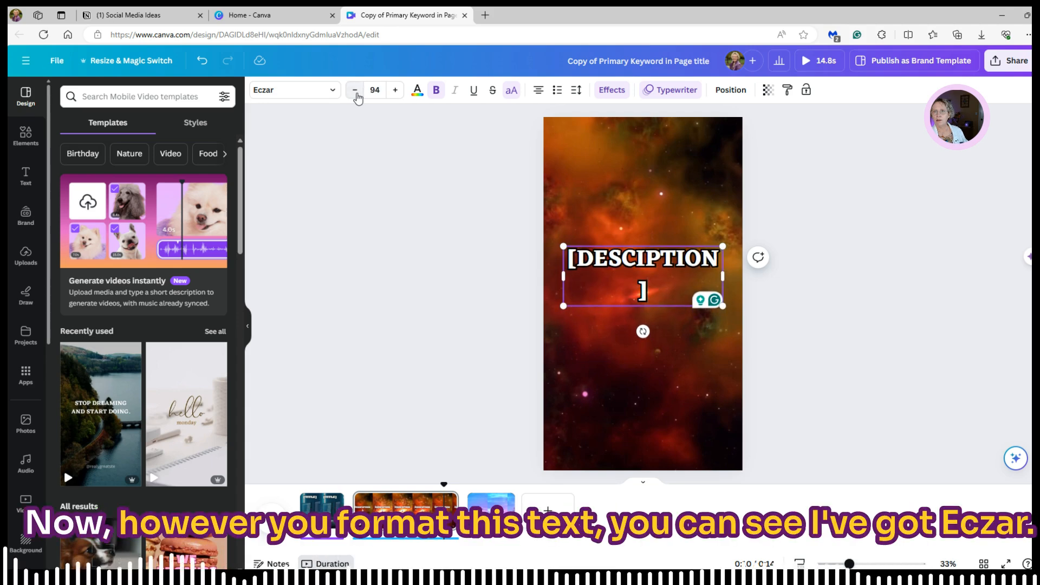
left_click(356, 91)
left_click(356, 90)
left_click(356, 90)
left_click(356, 90)
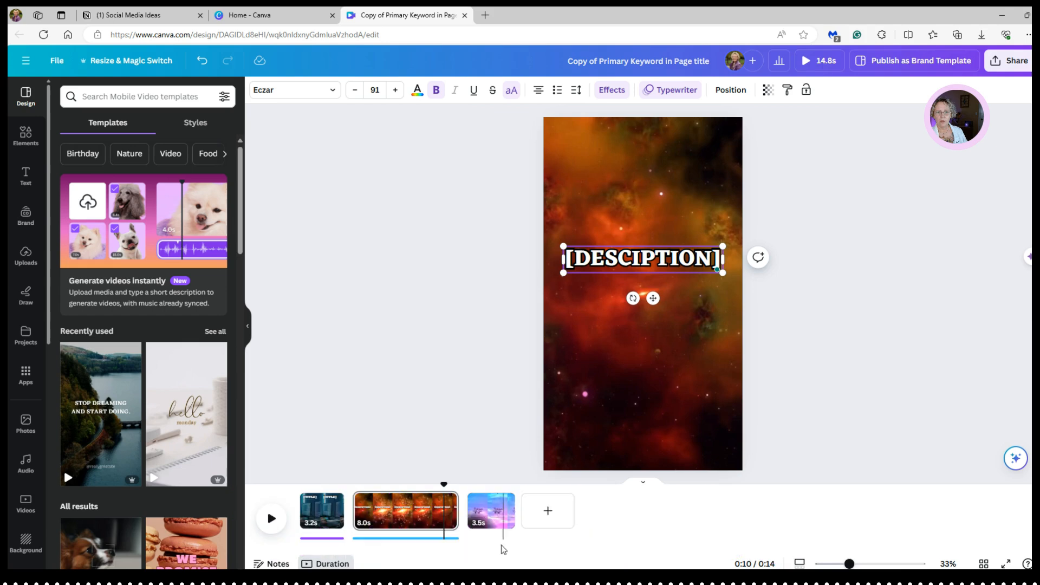
Return to the first page, open the Bulk create app and upload the exported social media ideas data file
left_click(484, 518)
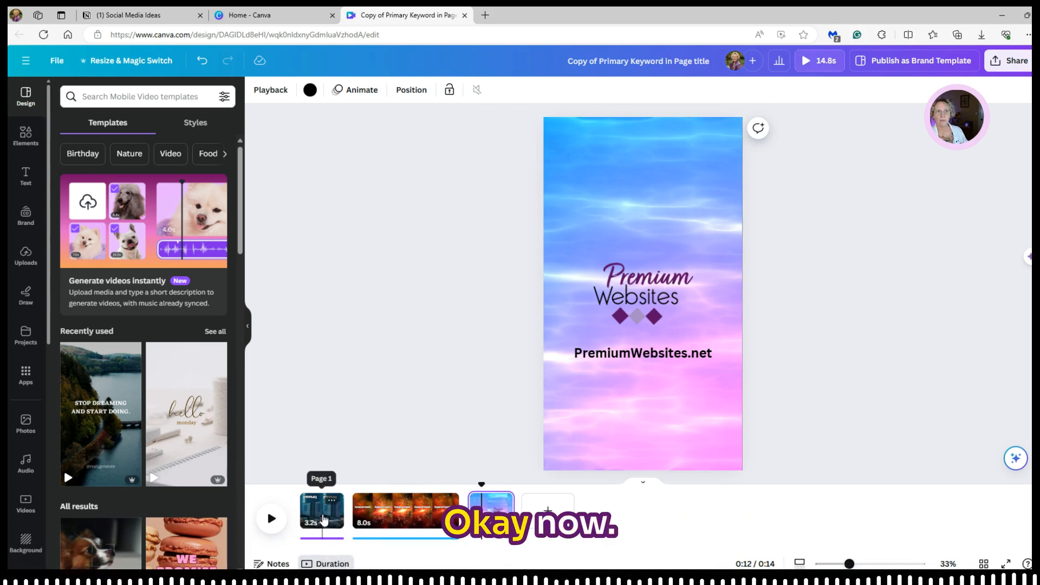
left_click(324, 518)
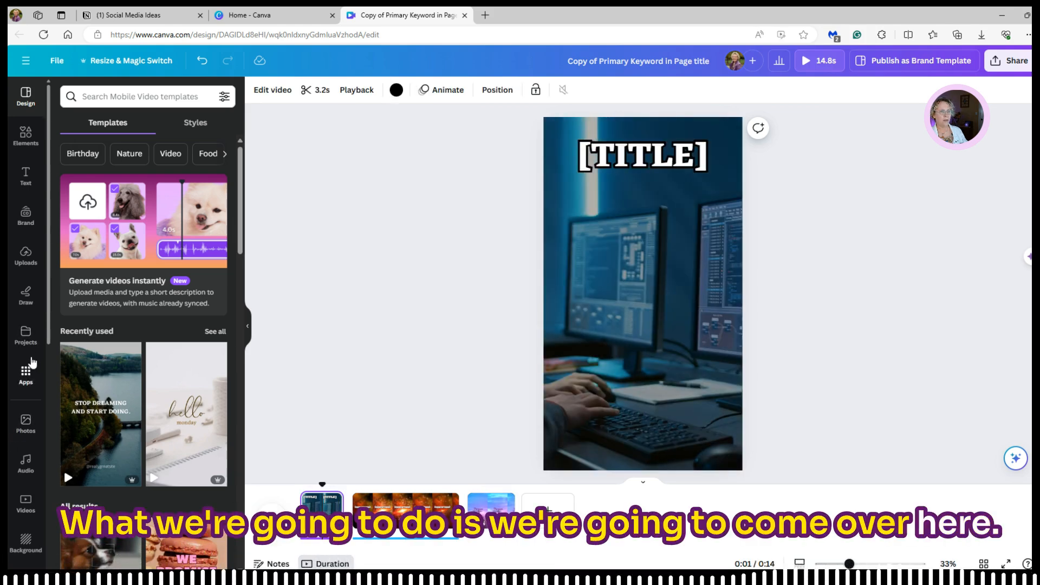
scroll(33, 437, "down", 3)
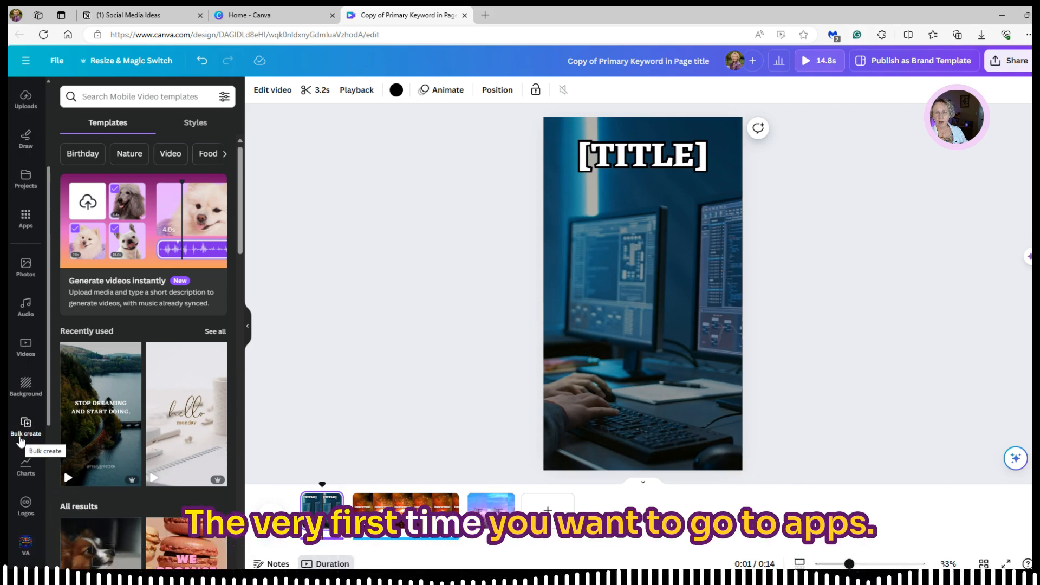
scroll(21, 442, "up", 3)
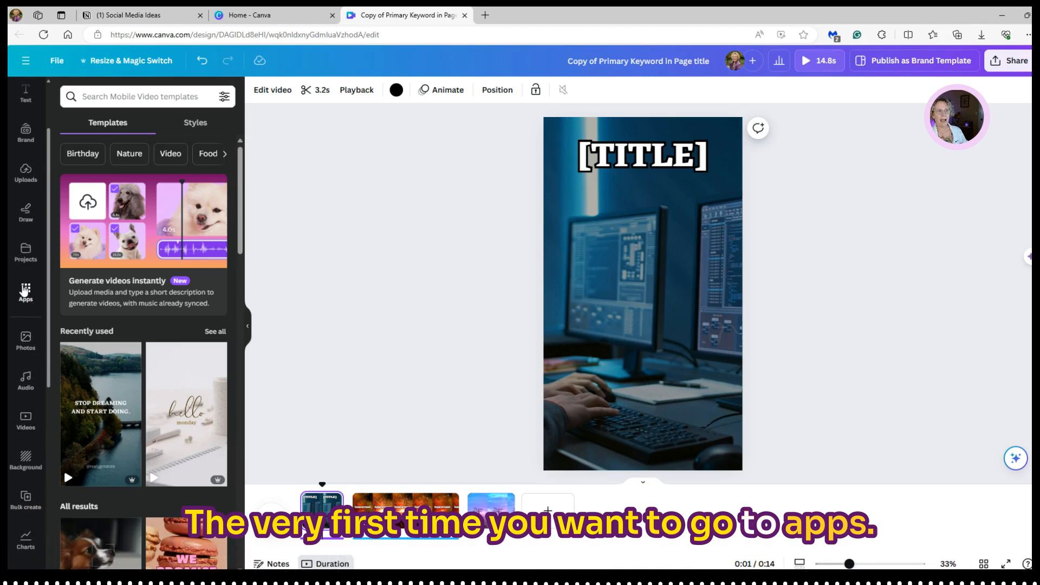
left_click(25, 291)
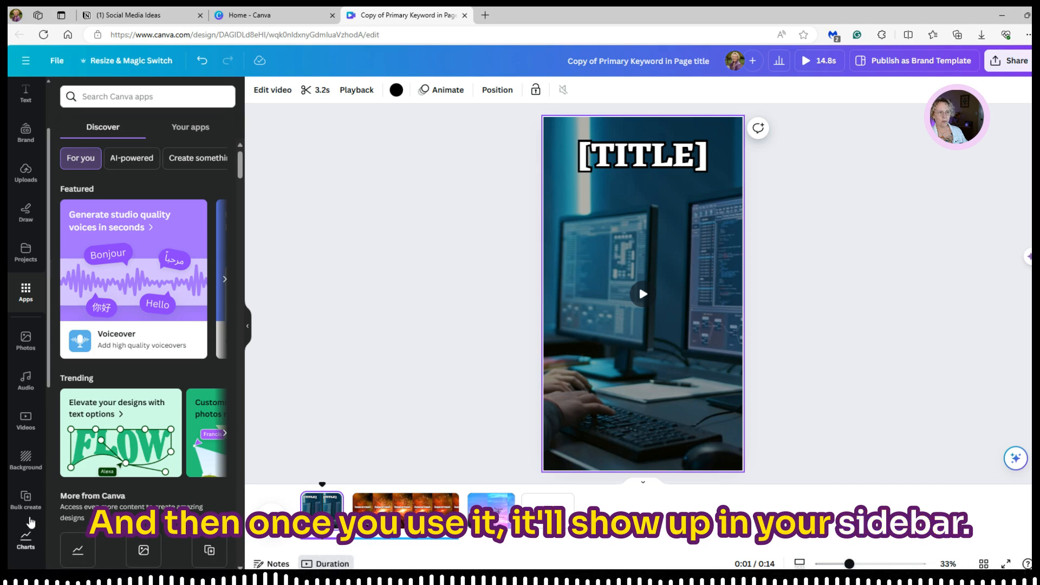
left_click(26, 501)
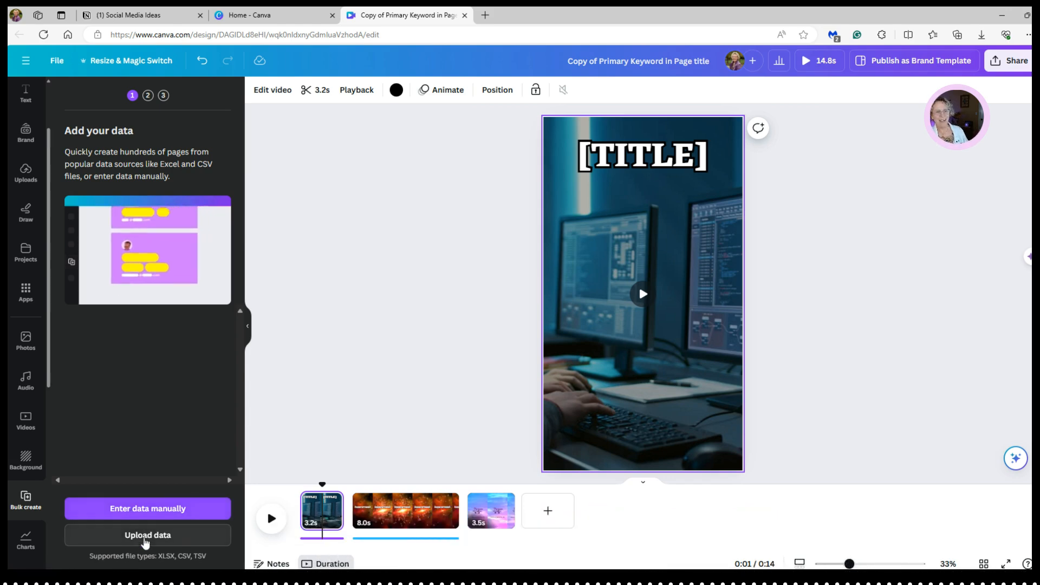
left_click(146, 539)
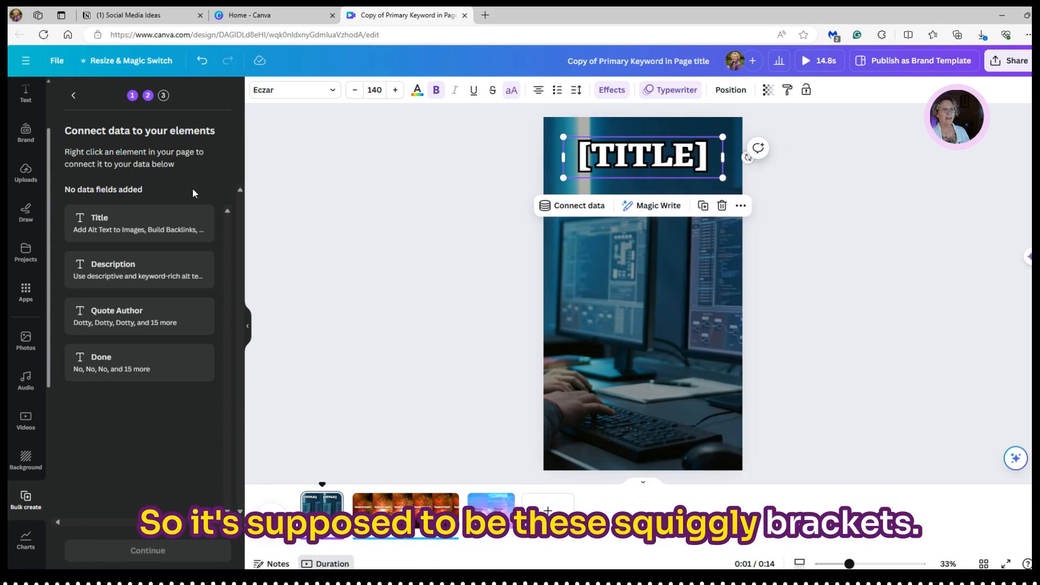
Connect the [TITLE] placeholder on the first page to the Title data field
left_click(443, 219)
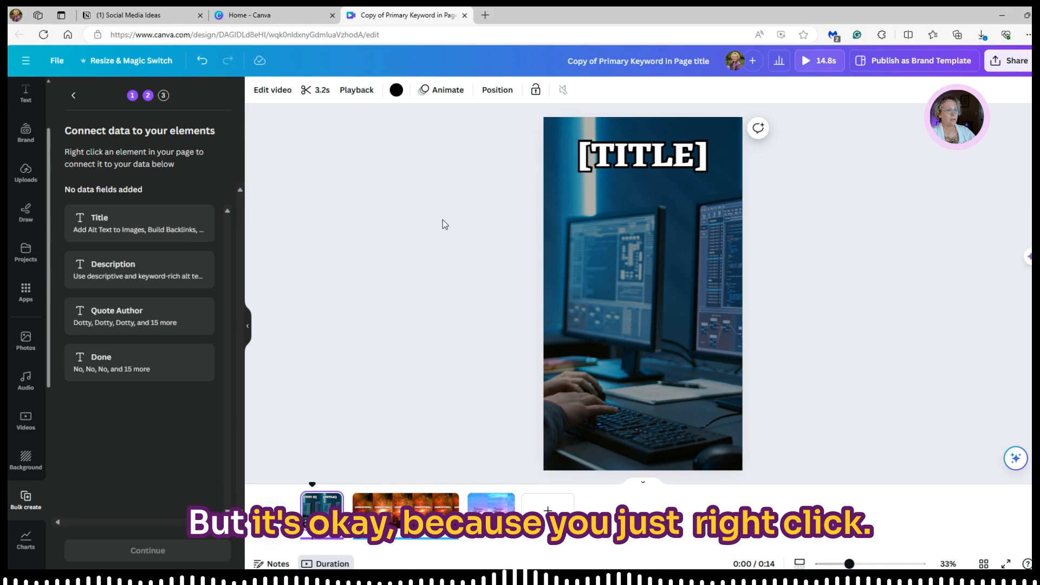
right_click(637, 155)
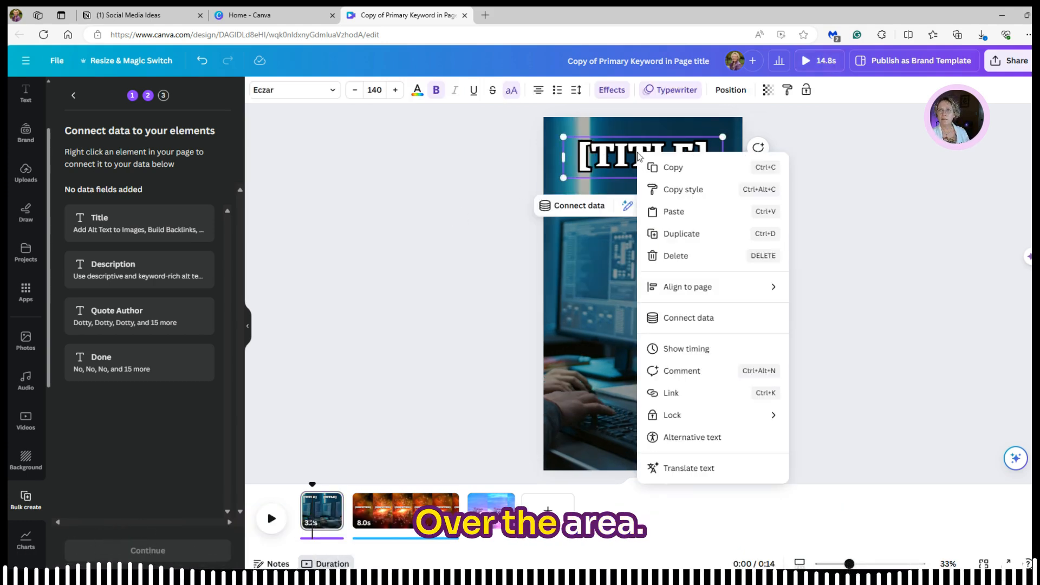
left_click(672, 320)
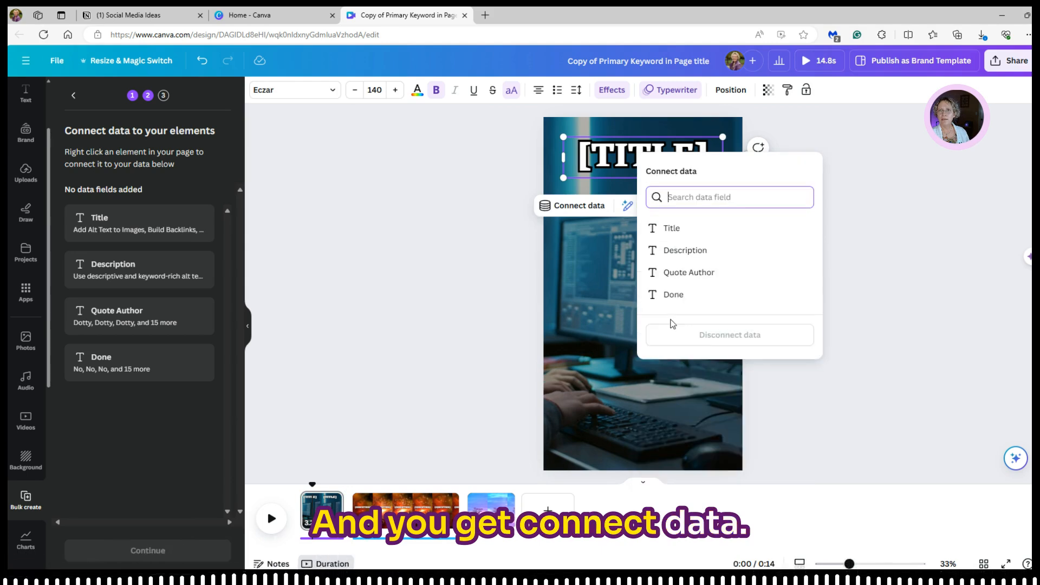
left_click(672, 229)
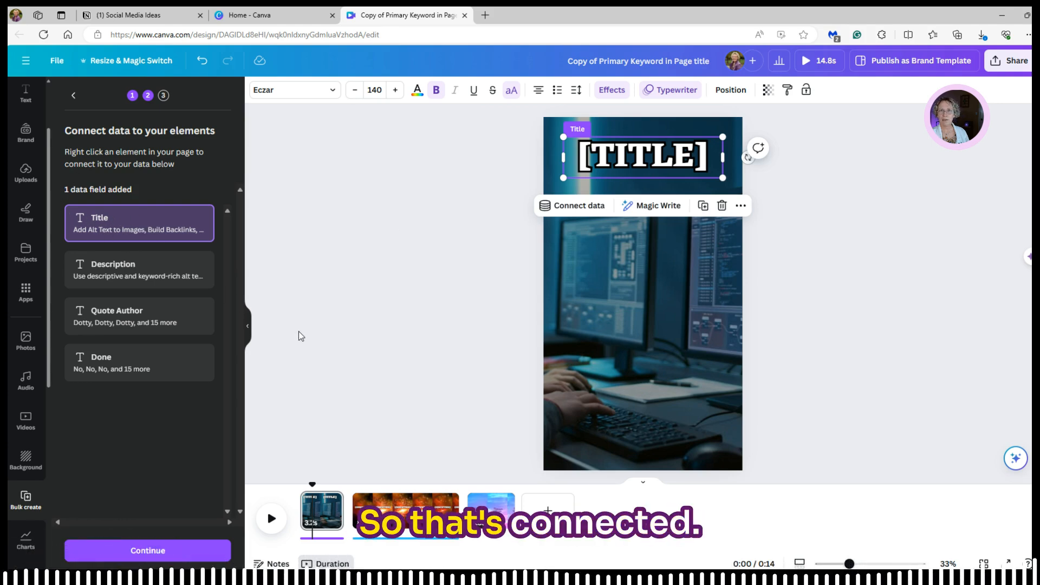
Connect the description placeholder on the second page to the Description data field
left_click(384, 513)
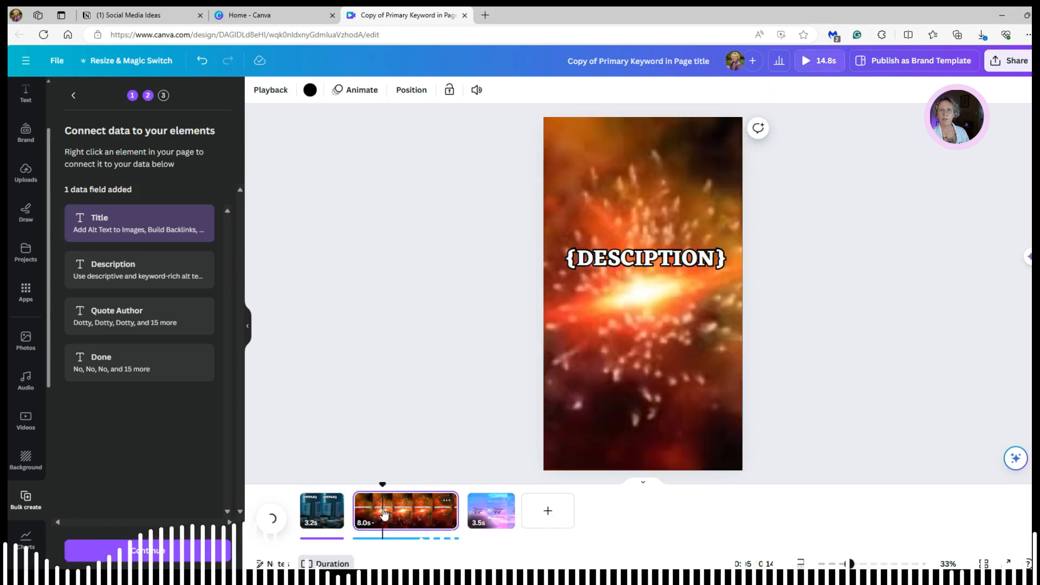
right_click(638, 259)
left_click(673, 402)
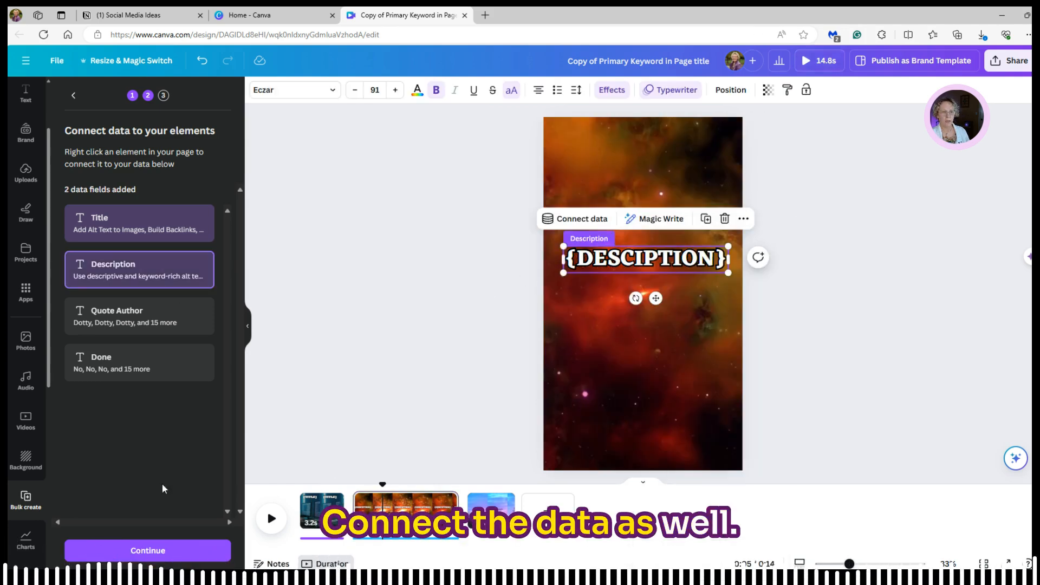
Continue to applying the data, check the list of entries and generate 18 designs with all of them selected
left_click(141, 550)
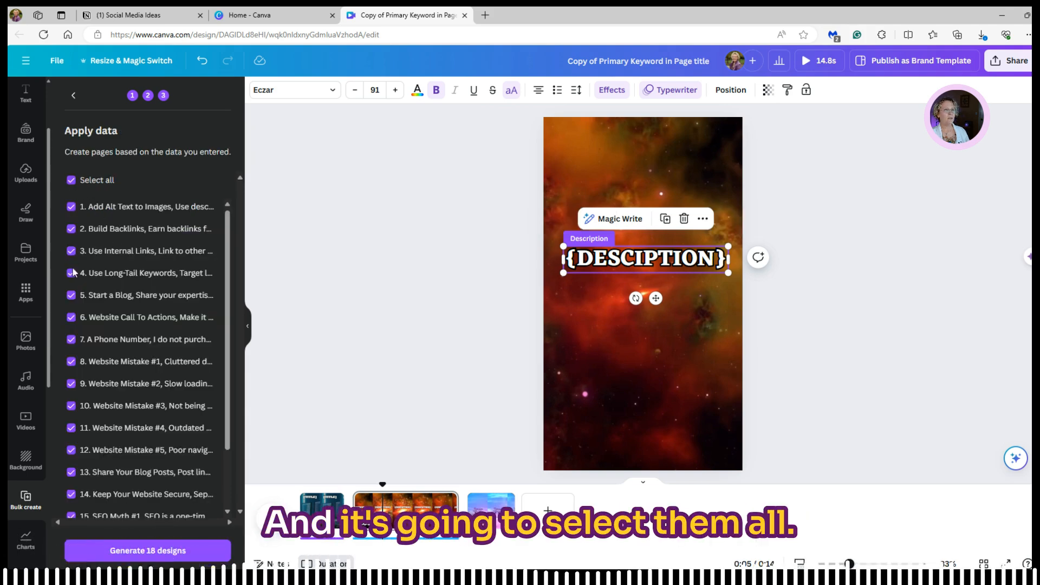
scroll(154, 412, "down", 3)
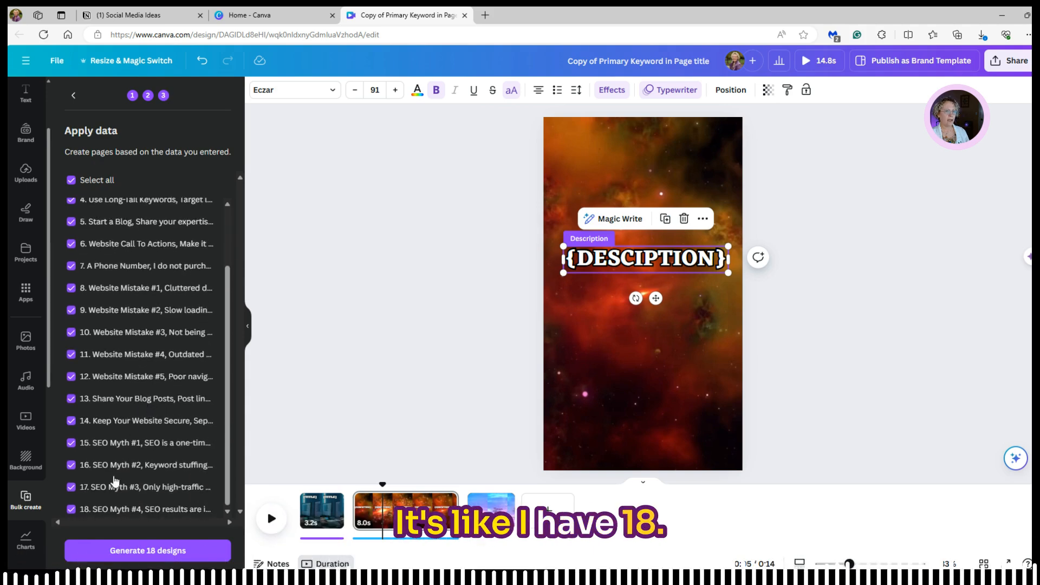
scroll(98, 396, "up", 3)
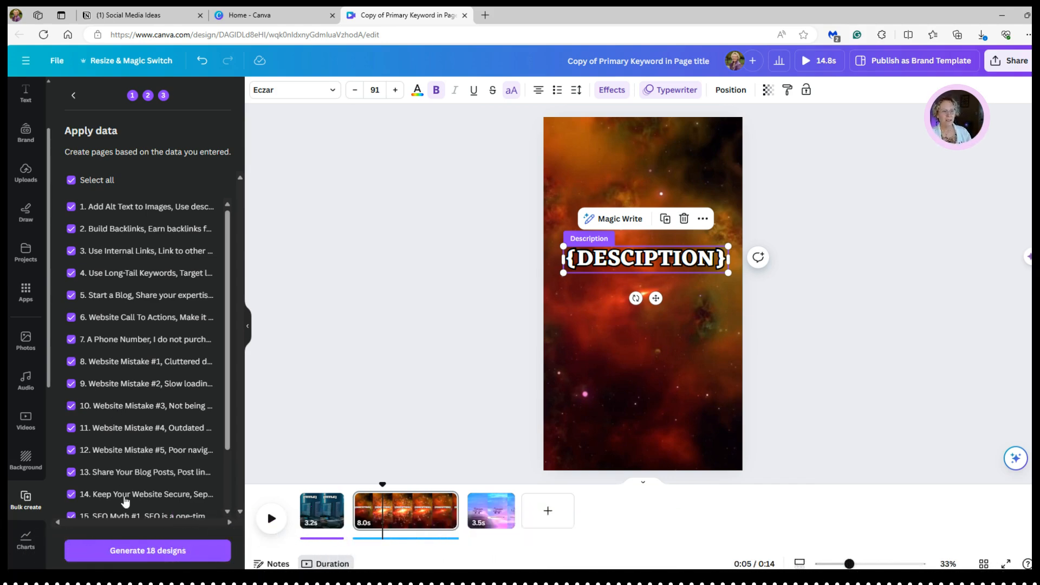
left_click(139, 551)
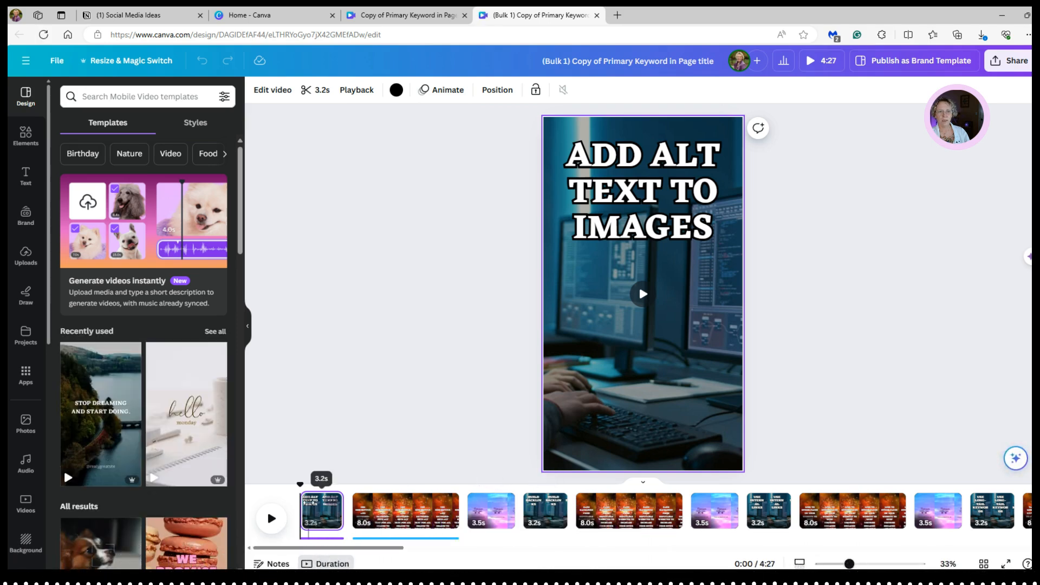
Review several generated title and description pages to check how their text fits
left_click(402, 517)
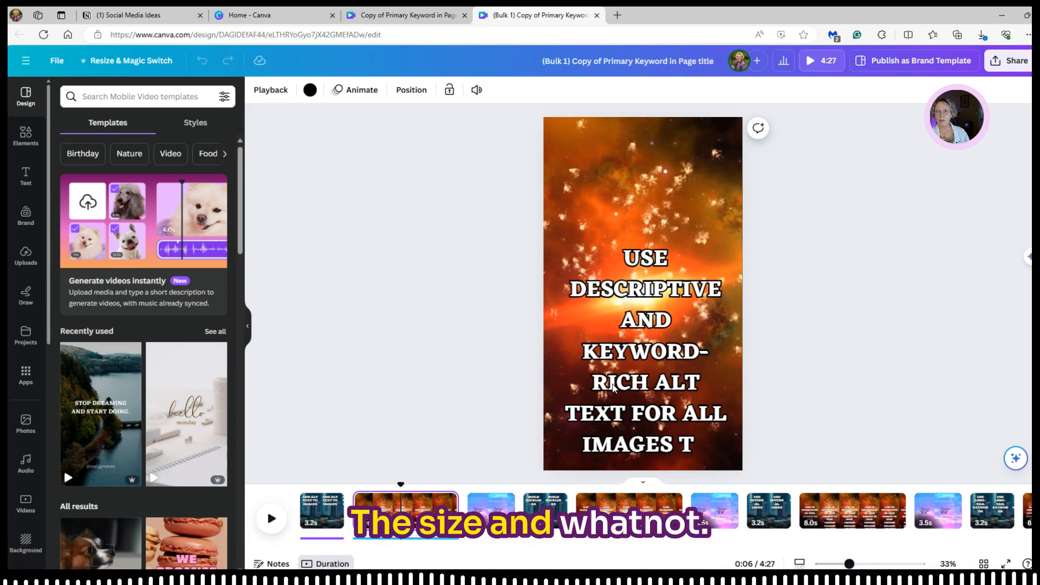
left_click(318, 504)
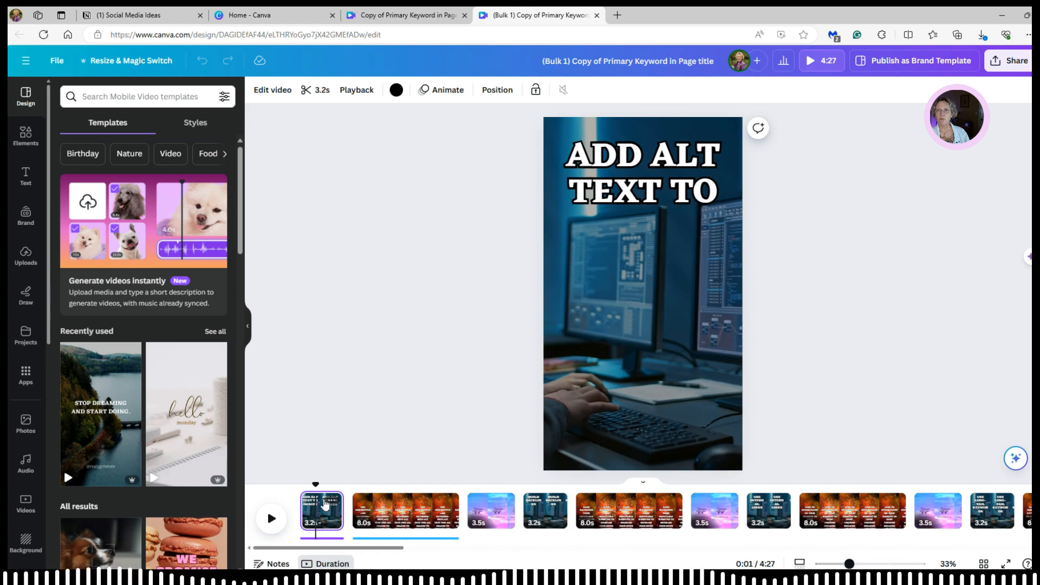
left_click(610, 509)
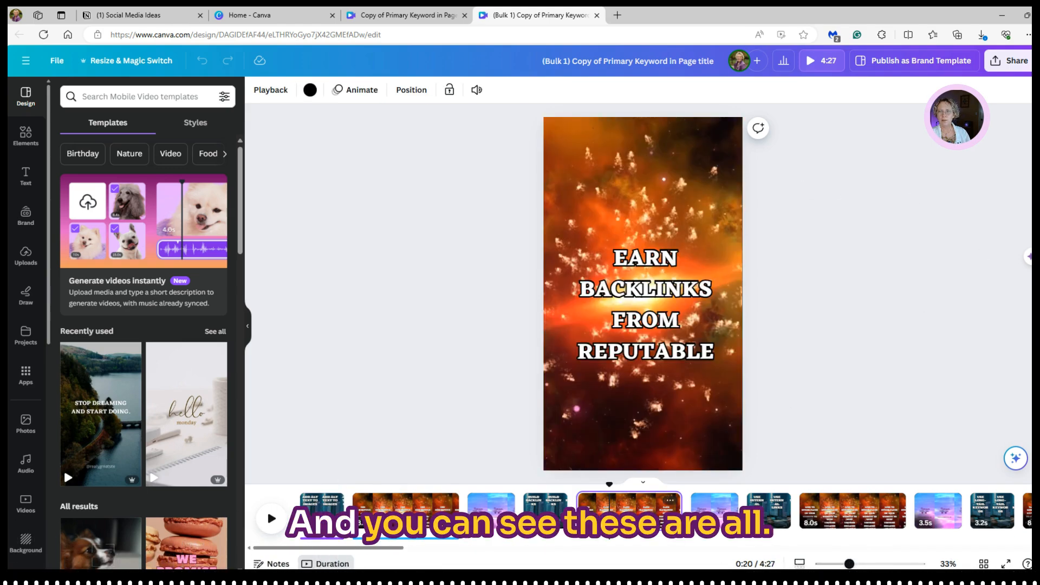
left_click(769, 512)
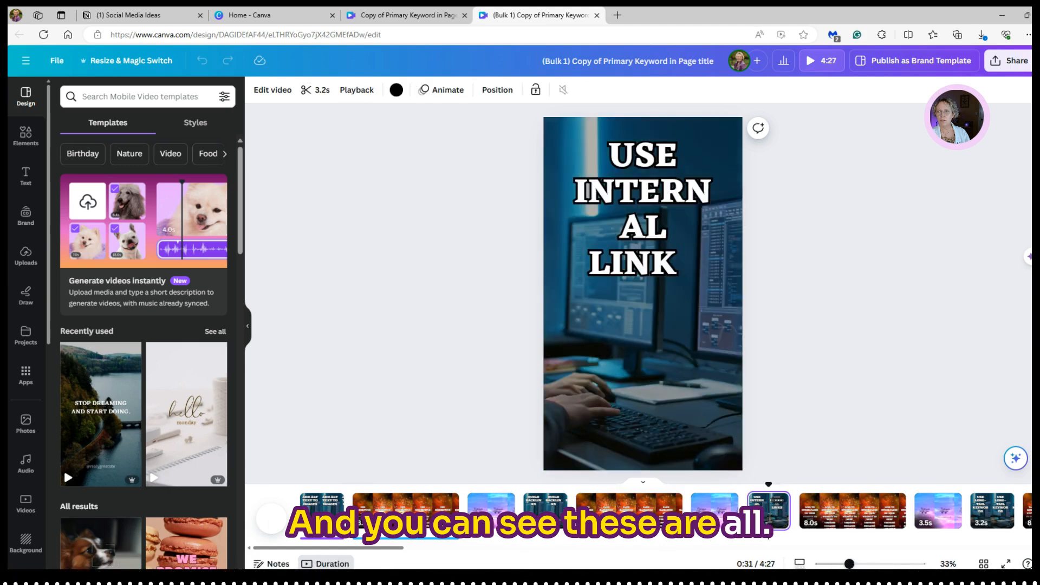
left_click(883, 522)
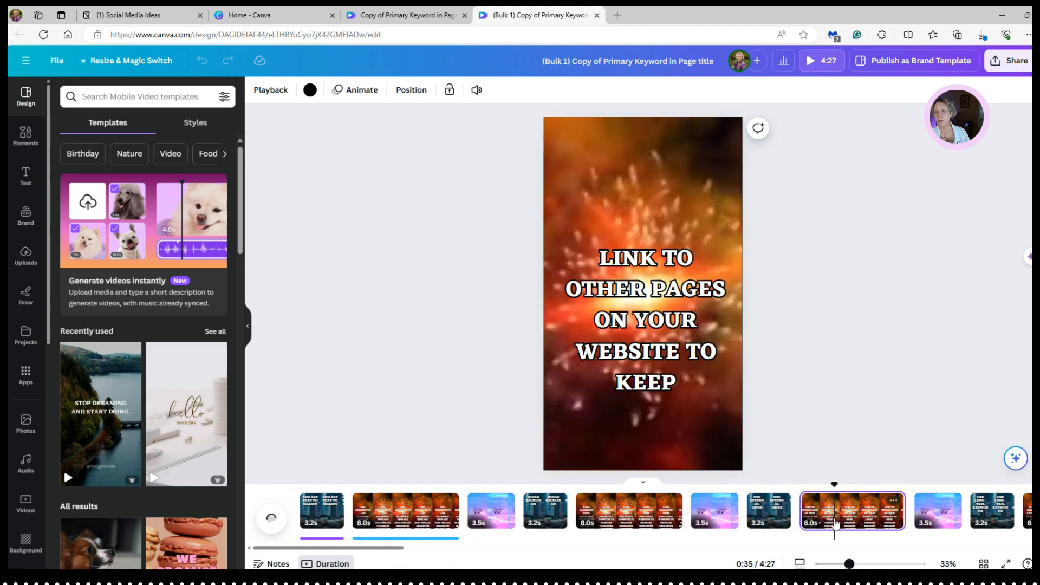
left_click(991, 512)
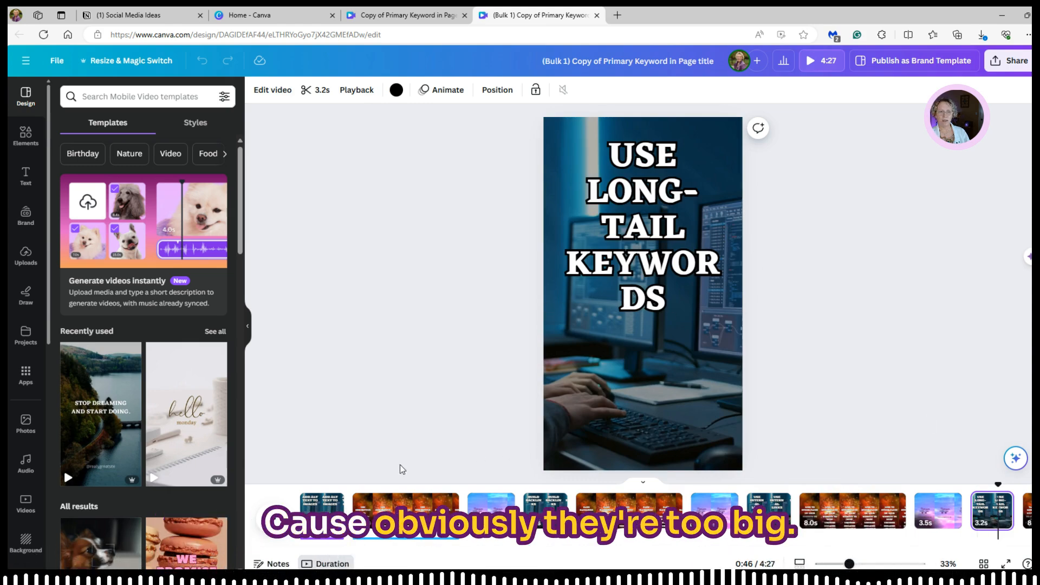
Replace the first page's background video with the Business stock clip of the woman phoning beside a glass building
left_click(321, 508)
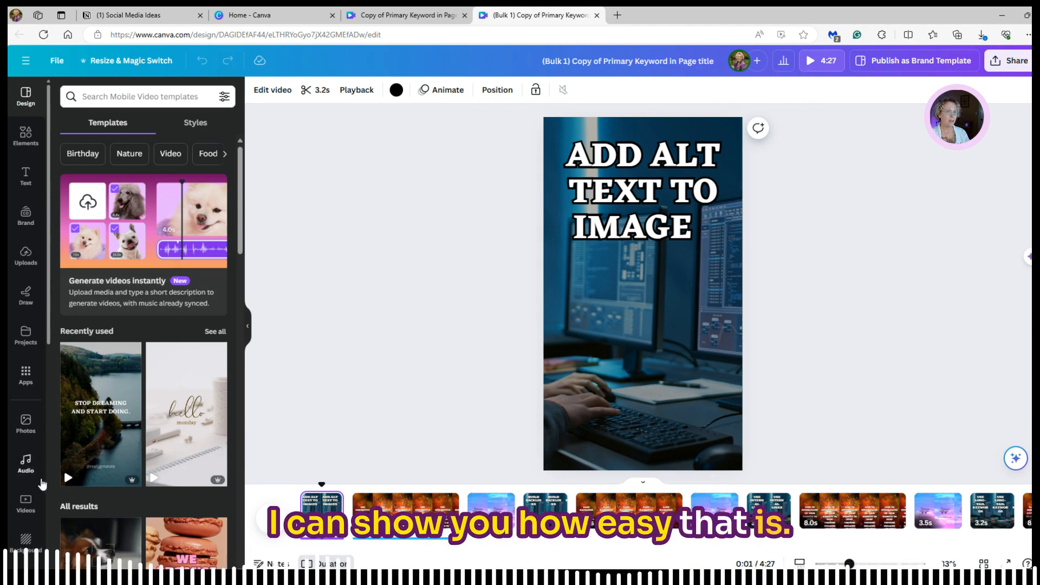
left_click(25, 503)
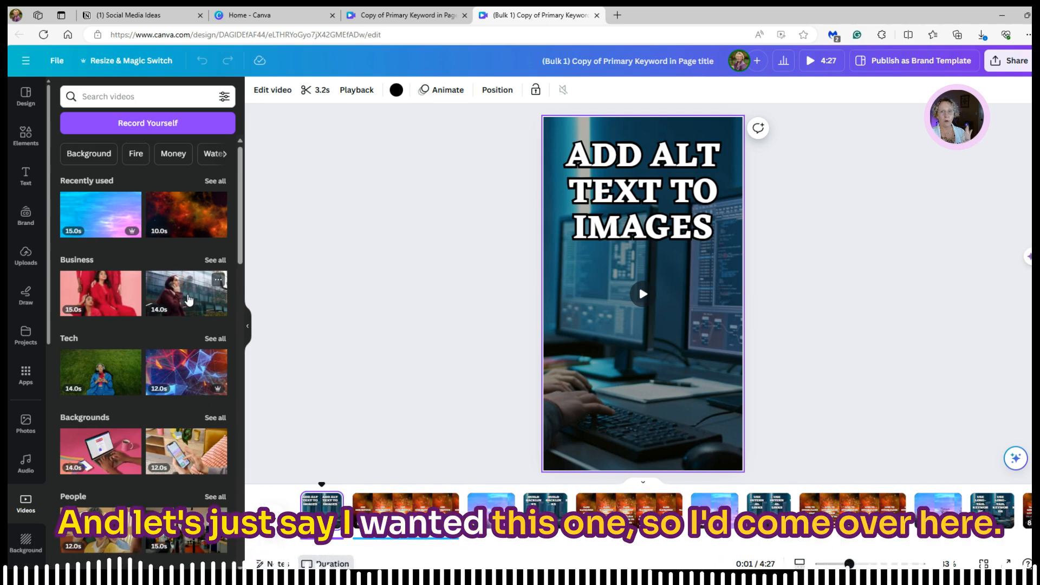
left_click(588, 372)
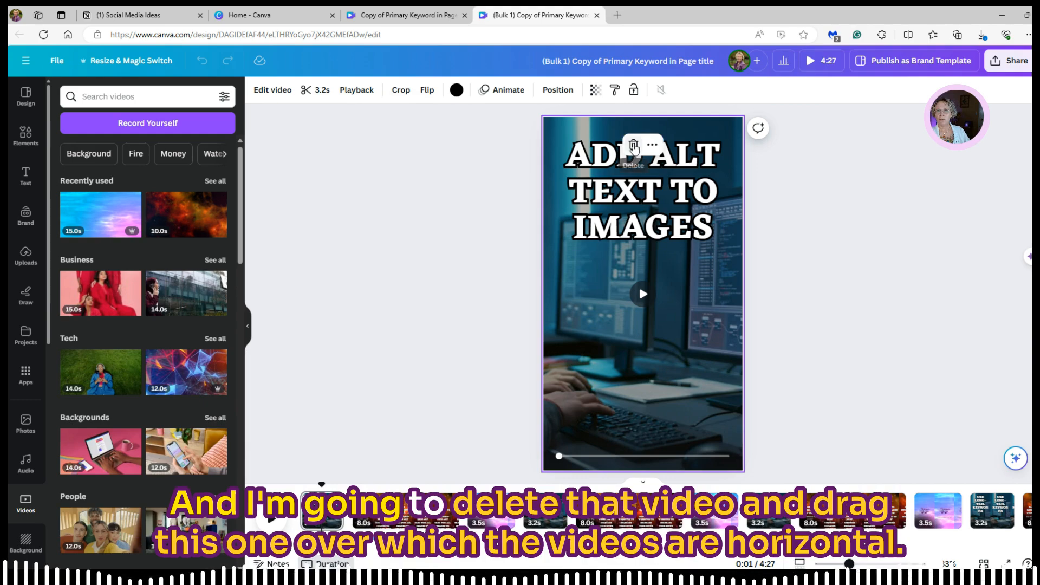
left_click(634, 146)
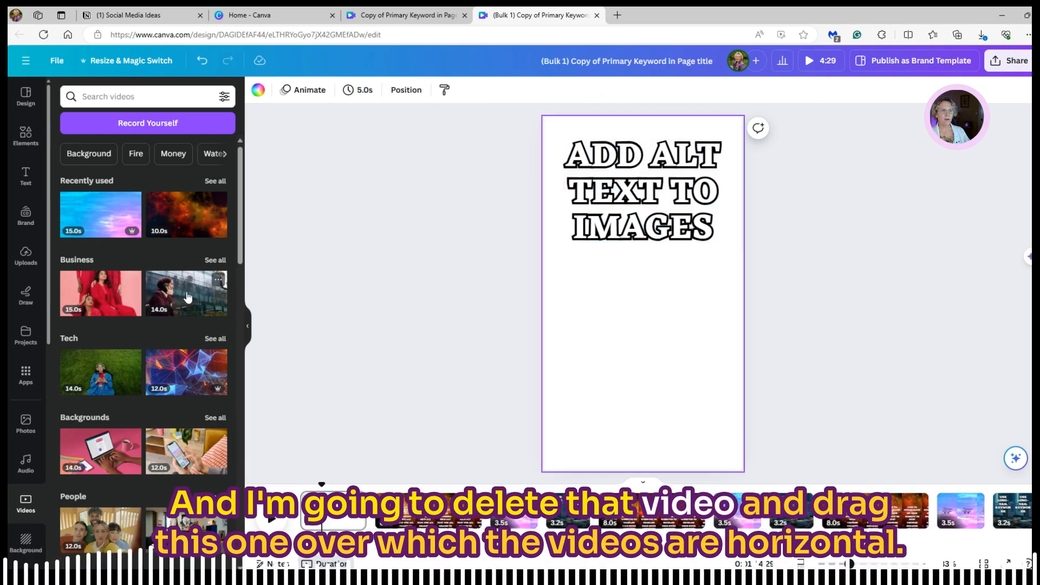
left_click_drag(188, 297, 557, 305)
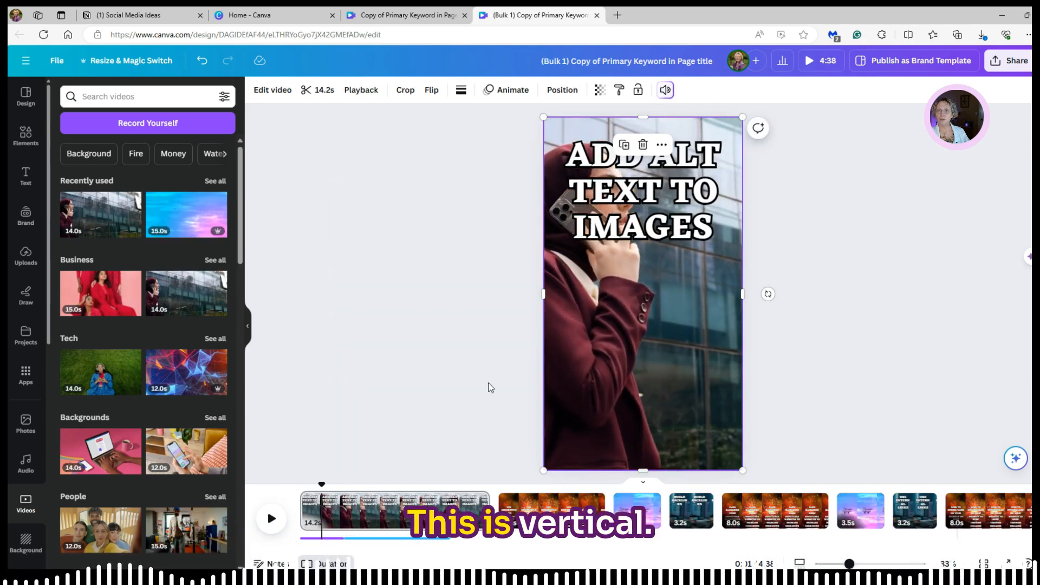
Shift the new background video to the right within its 9:16 crop so more of the woman is in frame
left_click(638, 344)
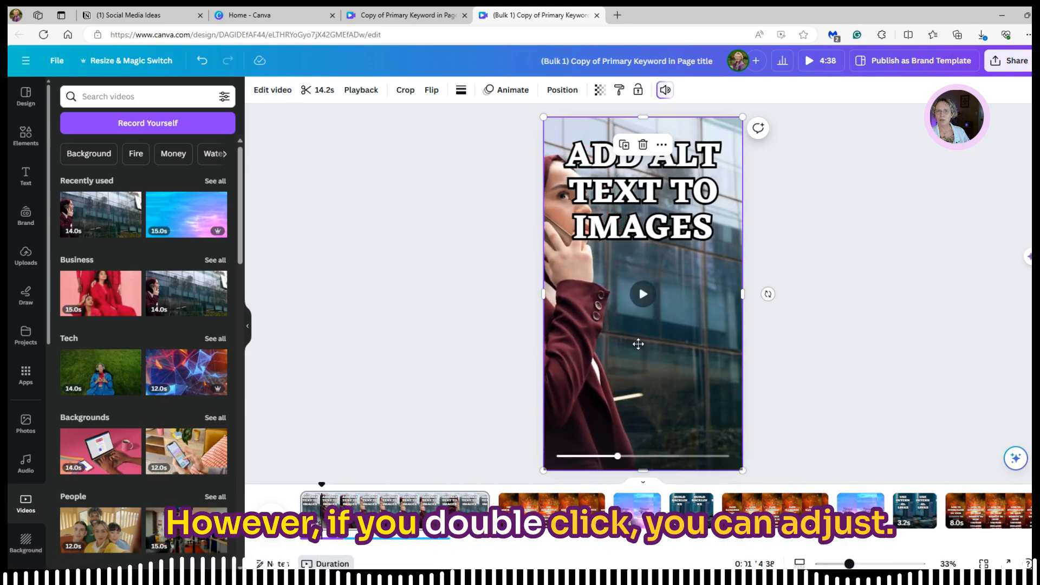
double_click(638, 344)
left_click_drag(627, 344, 678, 347)
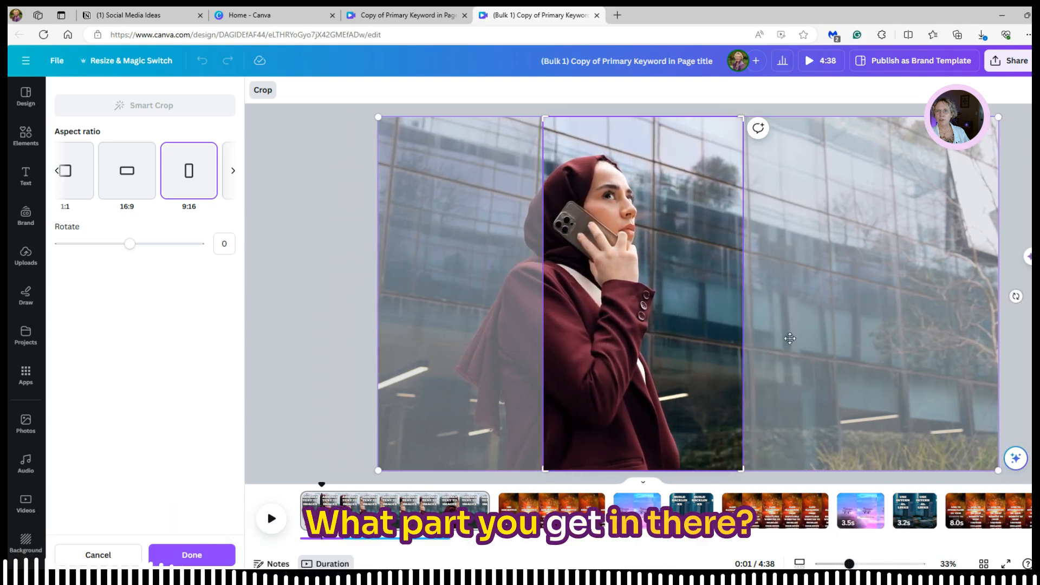
left_click(806, 110)
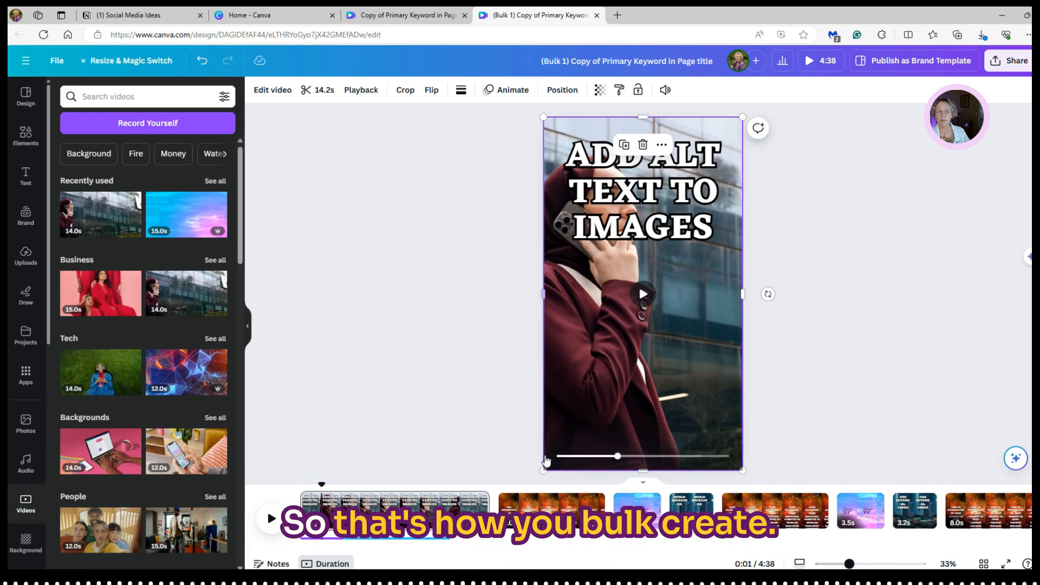